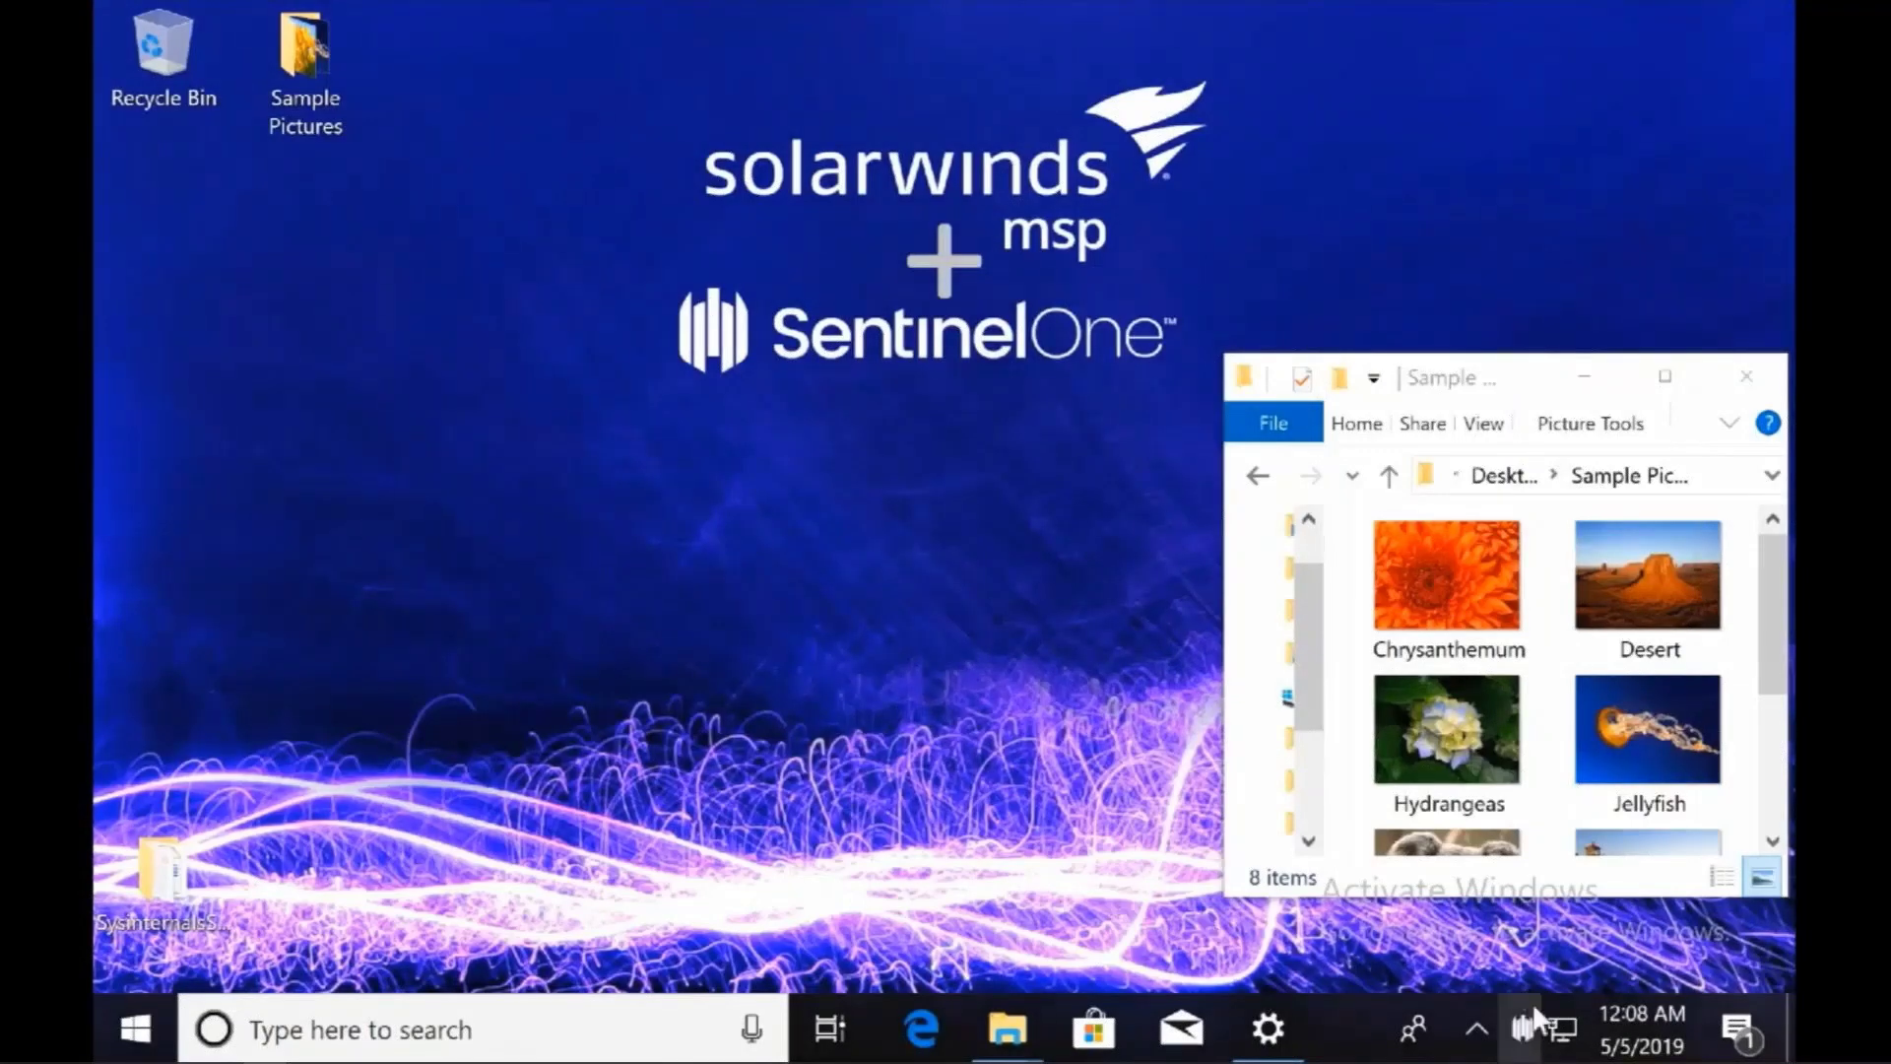
# - Check the SentinelOne agent status and Windows Update status from the system tray, then return to the desktop
pyautogui.click(1524, 1031)
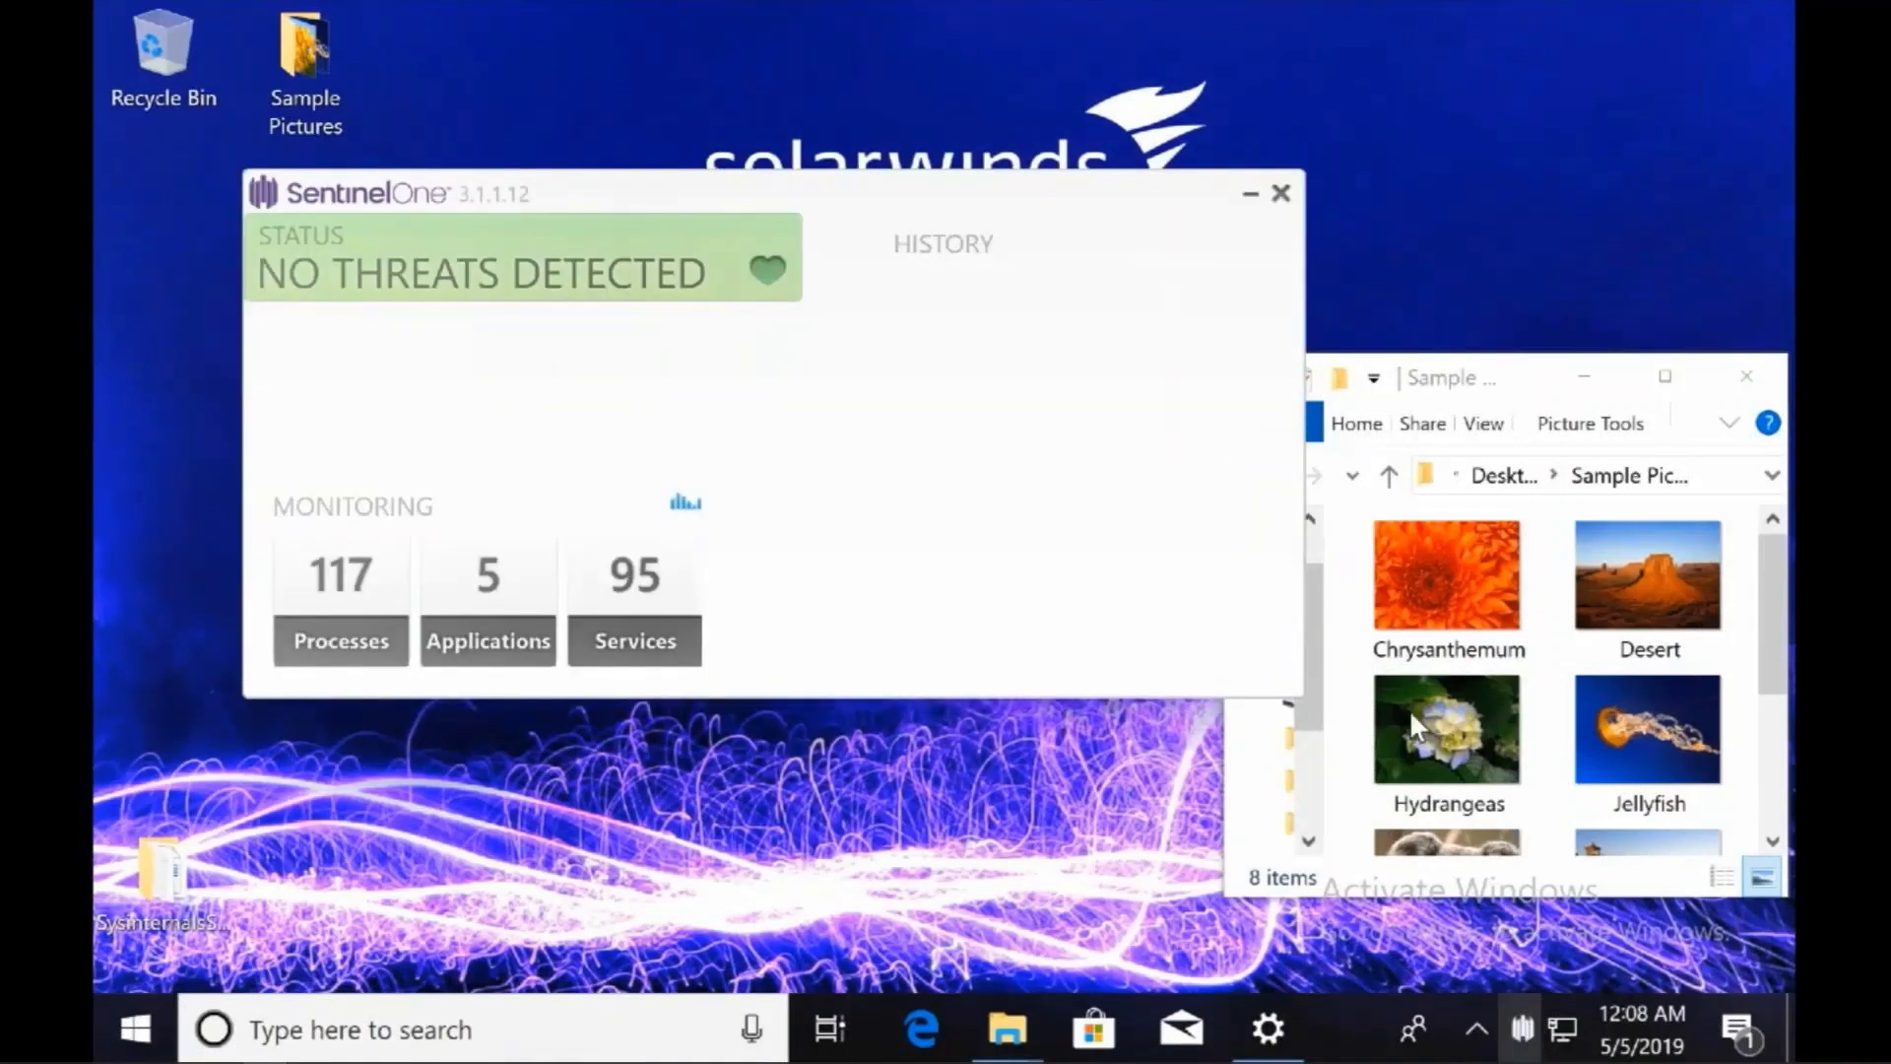
pyautogui.click(1249, 201)
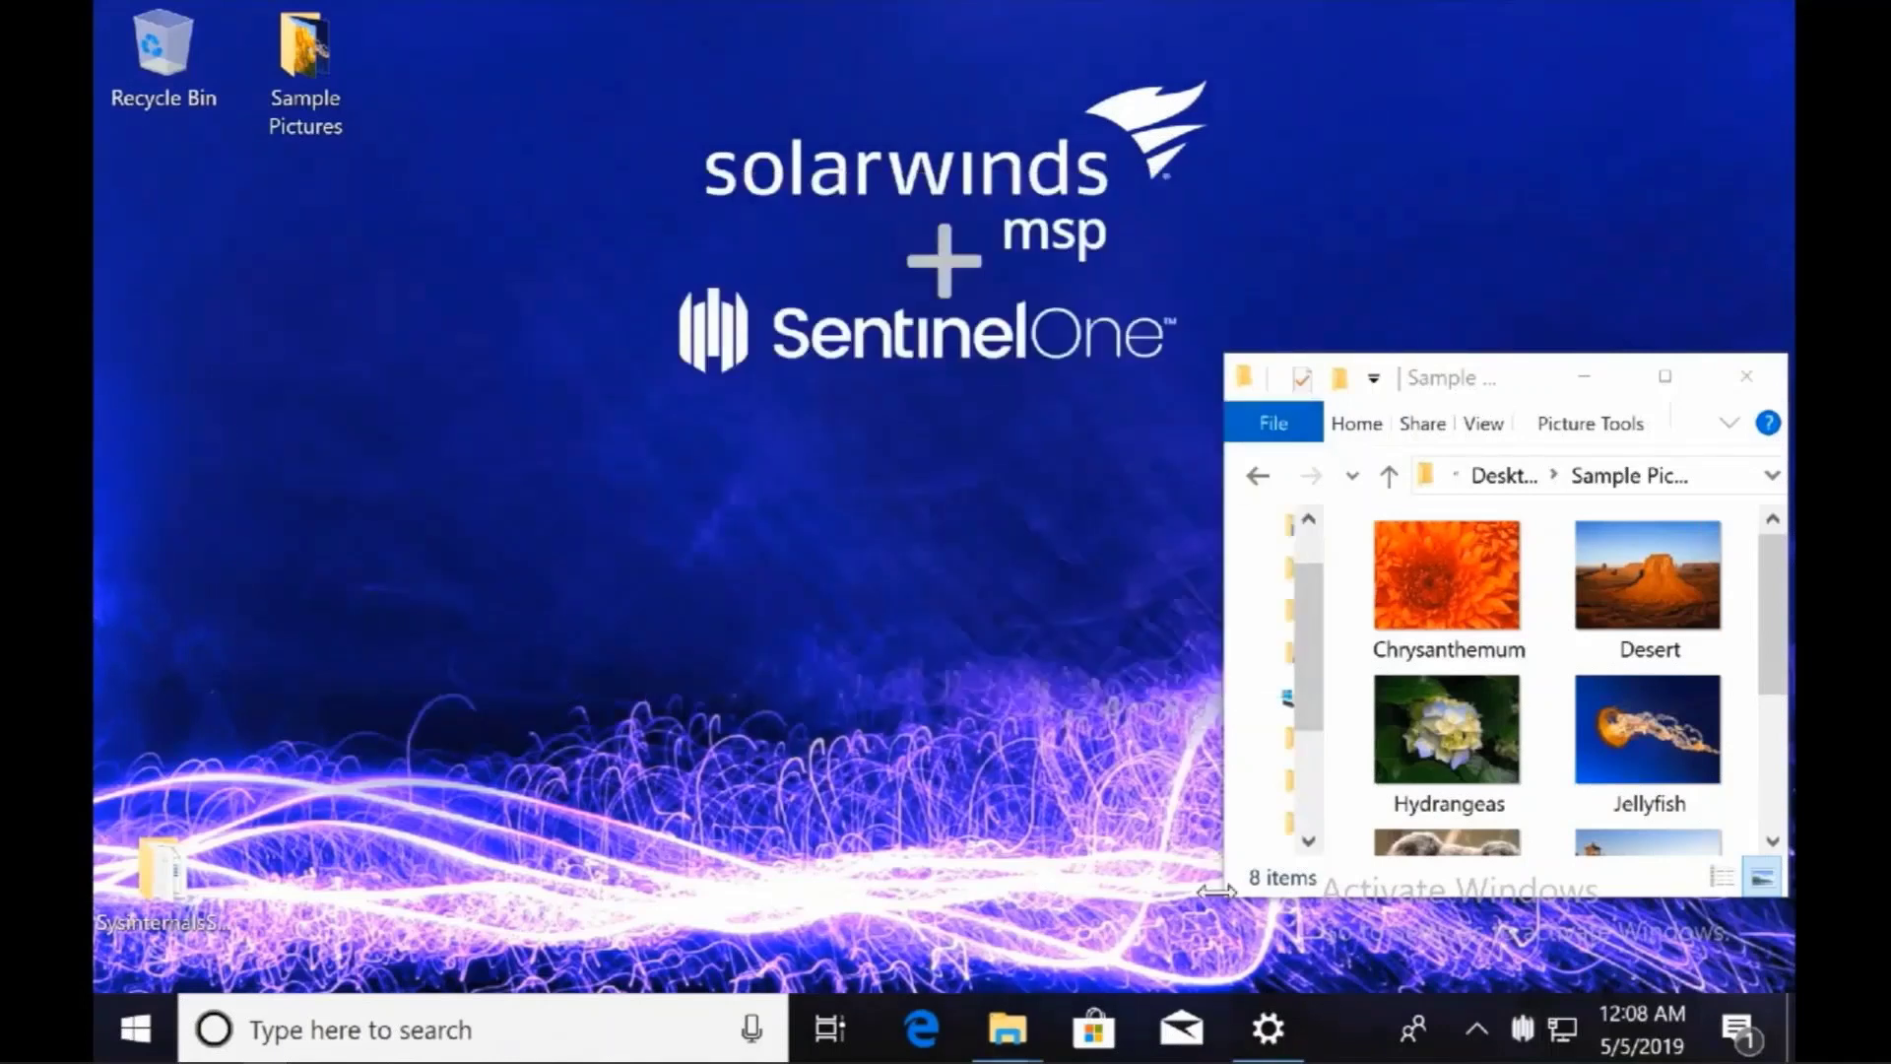
pyautogui.click(1266, 1030)
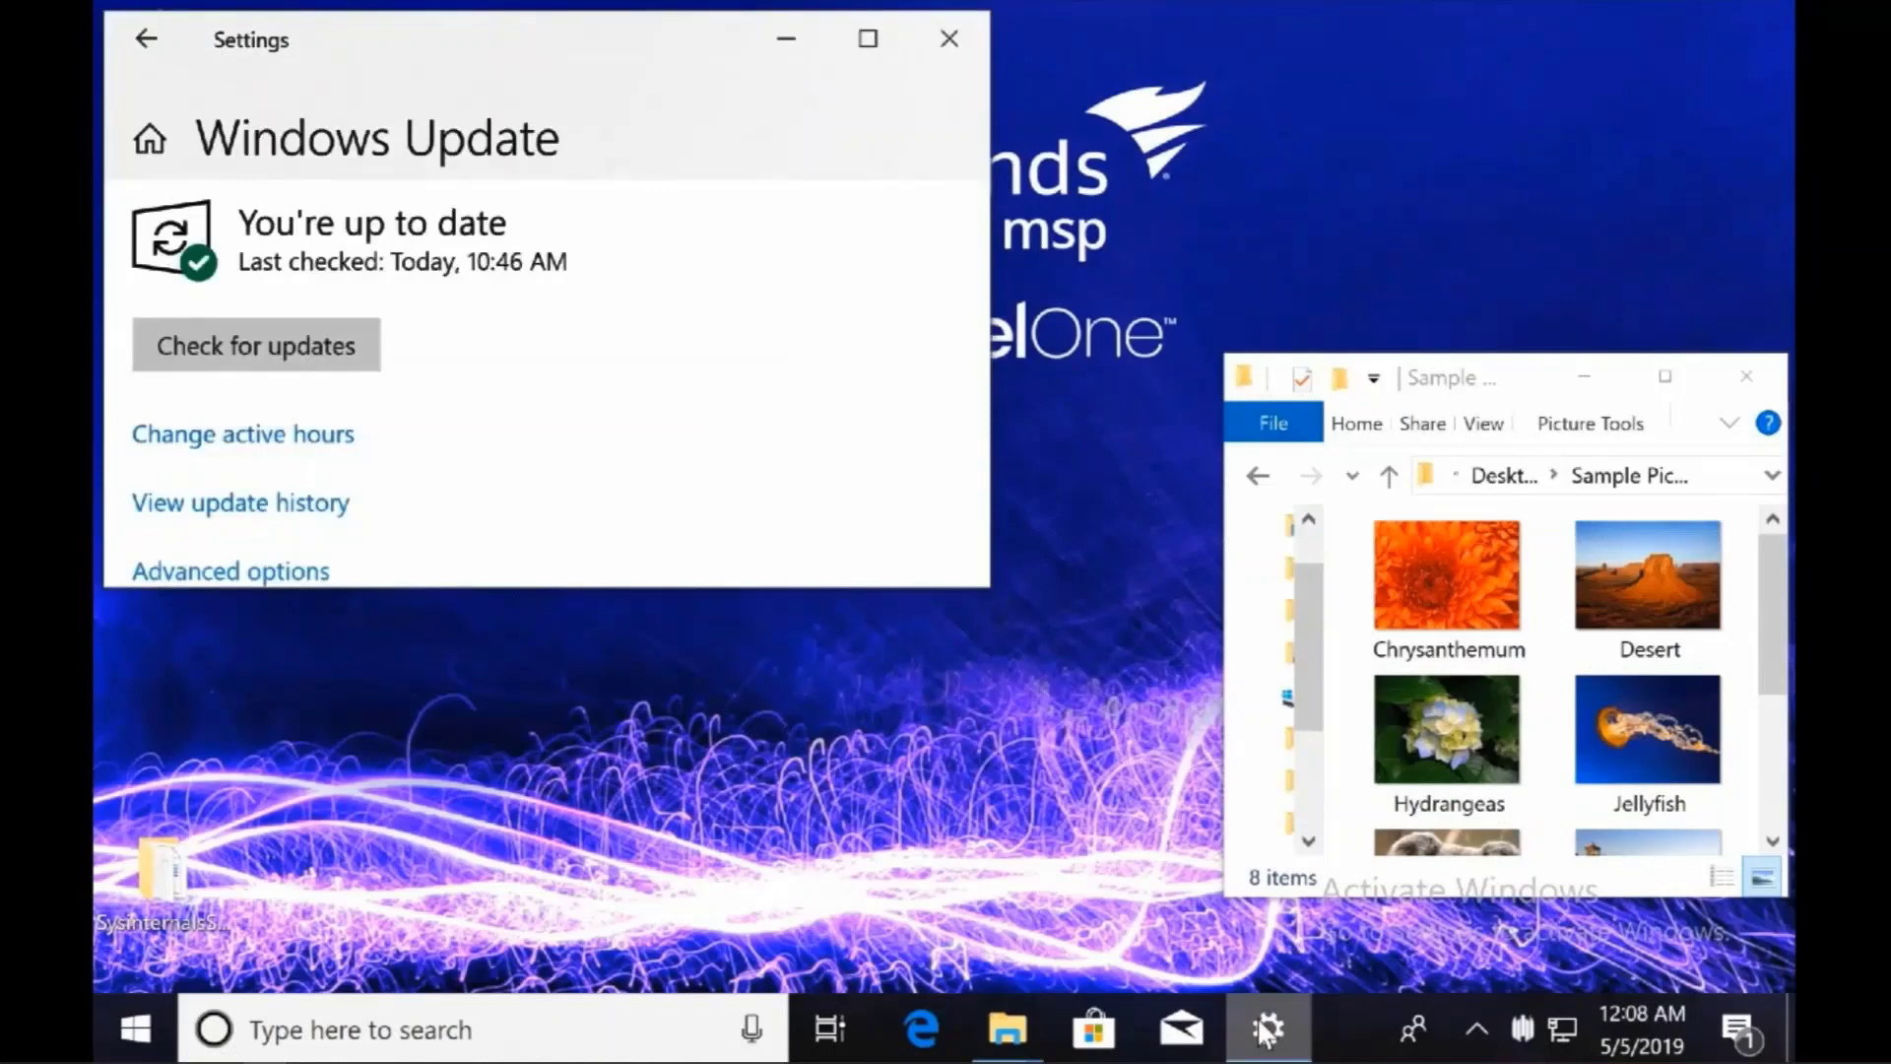
pyautogui.click(787, 41)
pyautogui.click(823, 569)
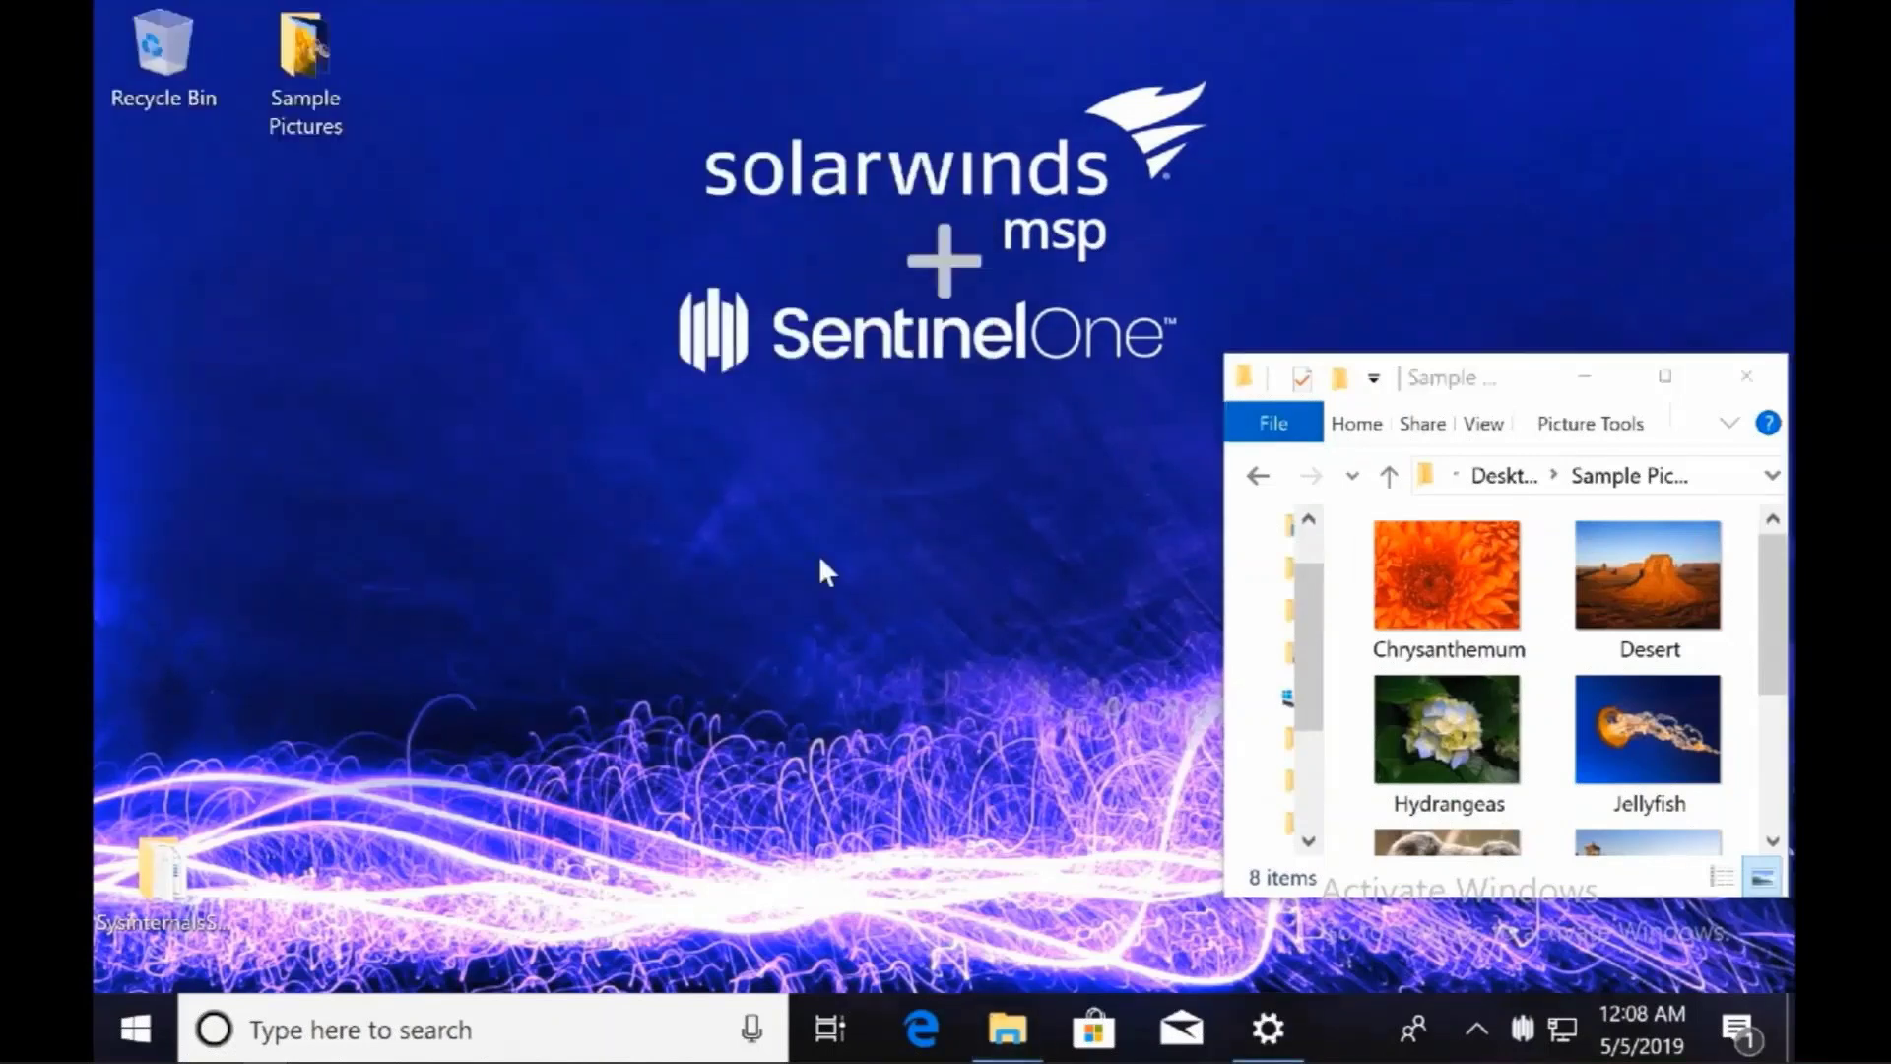
# - Refresh the desktop from its context menu
pyautogui.rightClick(510, 492)
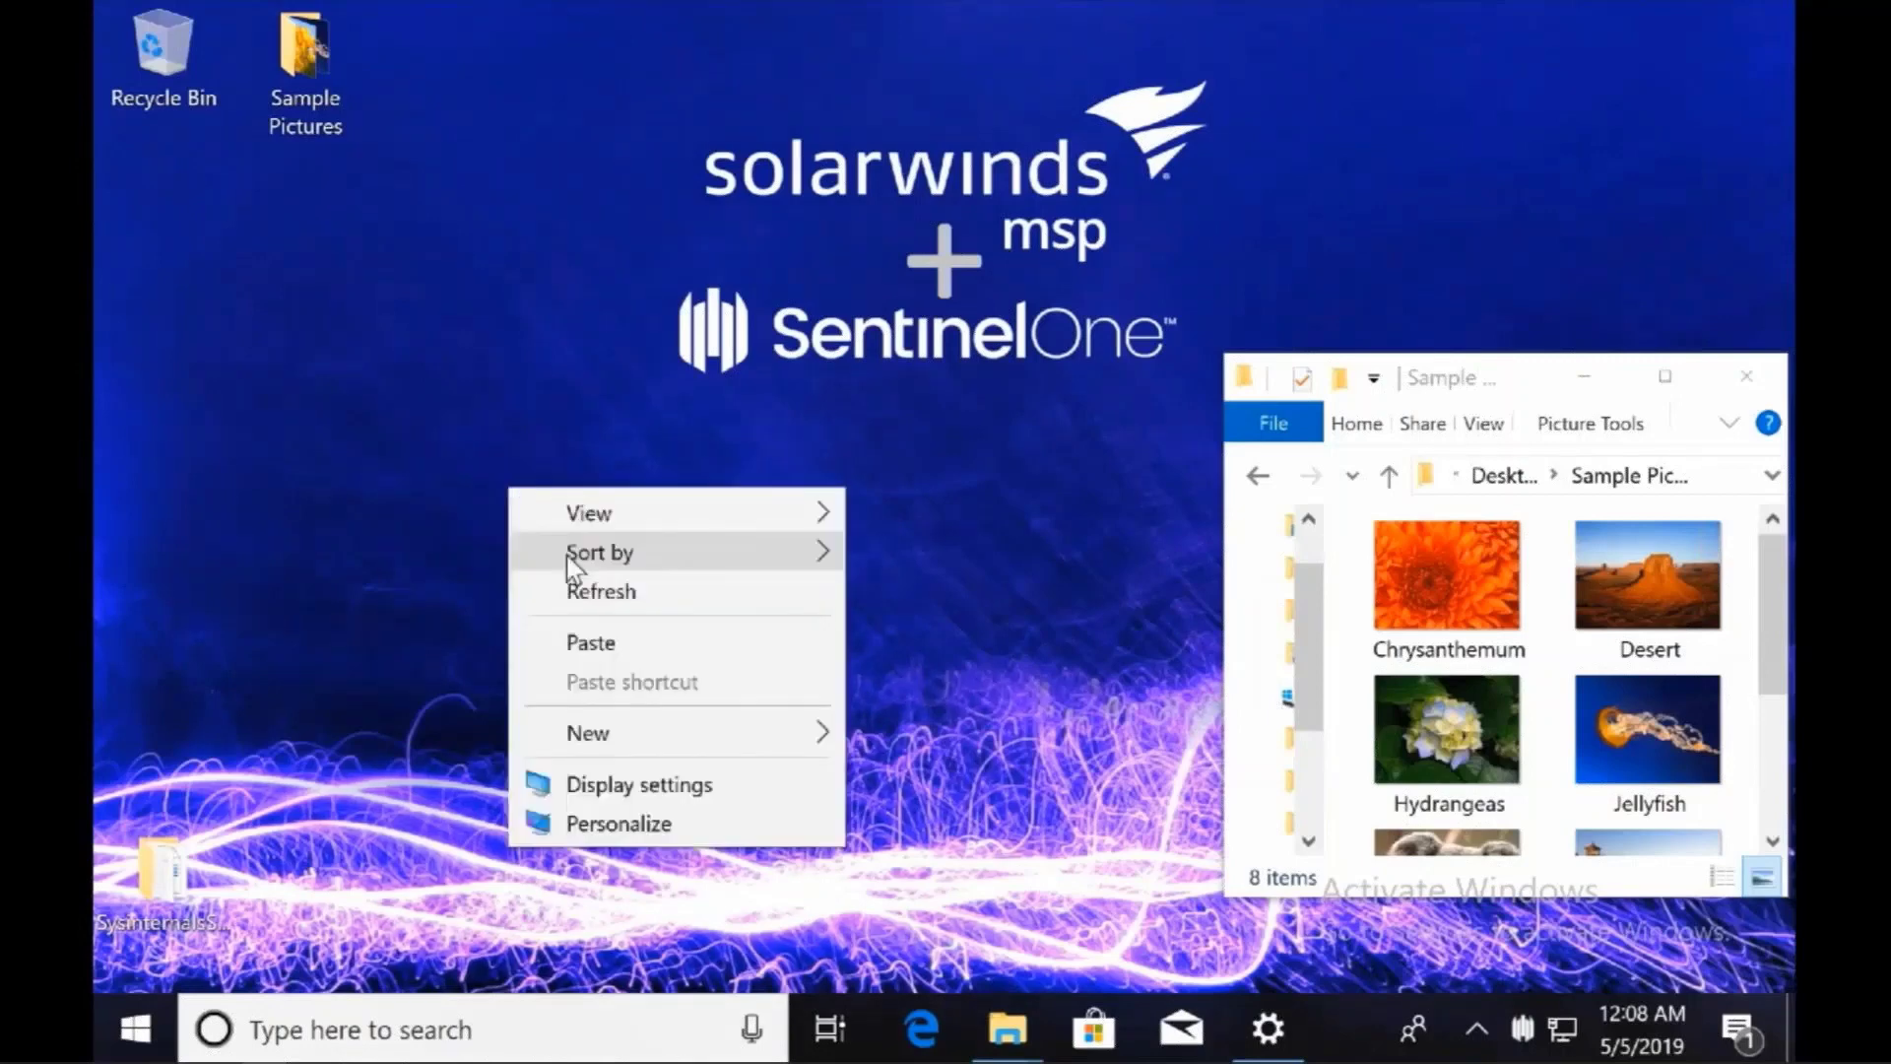
pyautogui.click(593, 594)
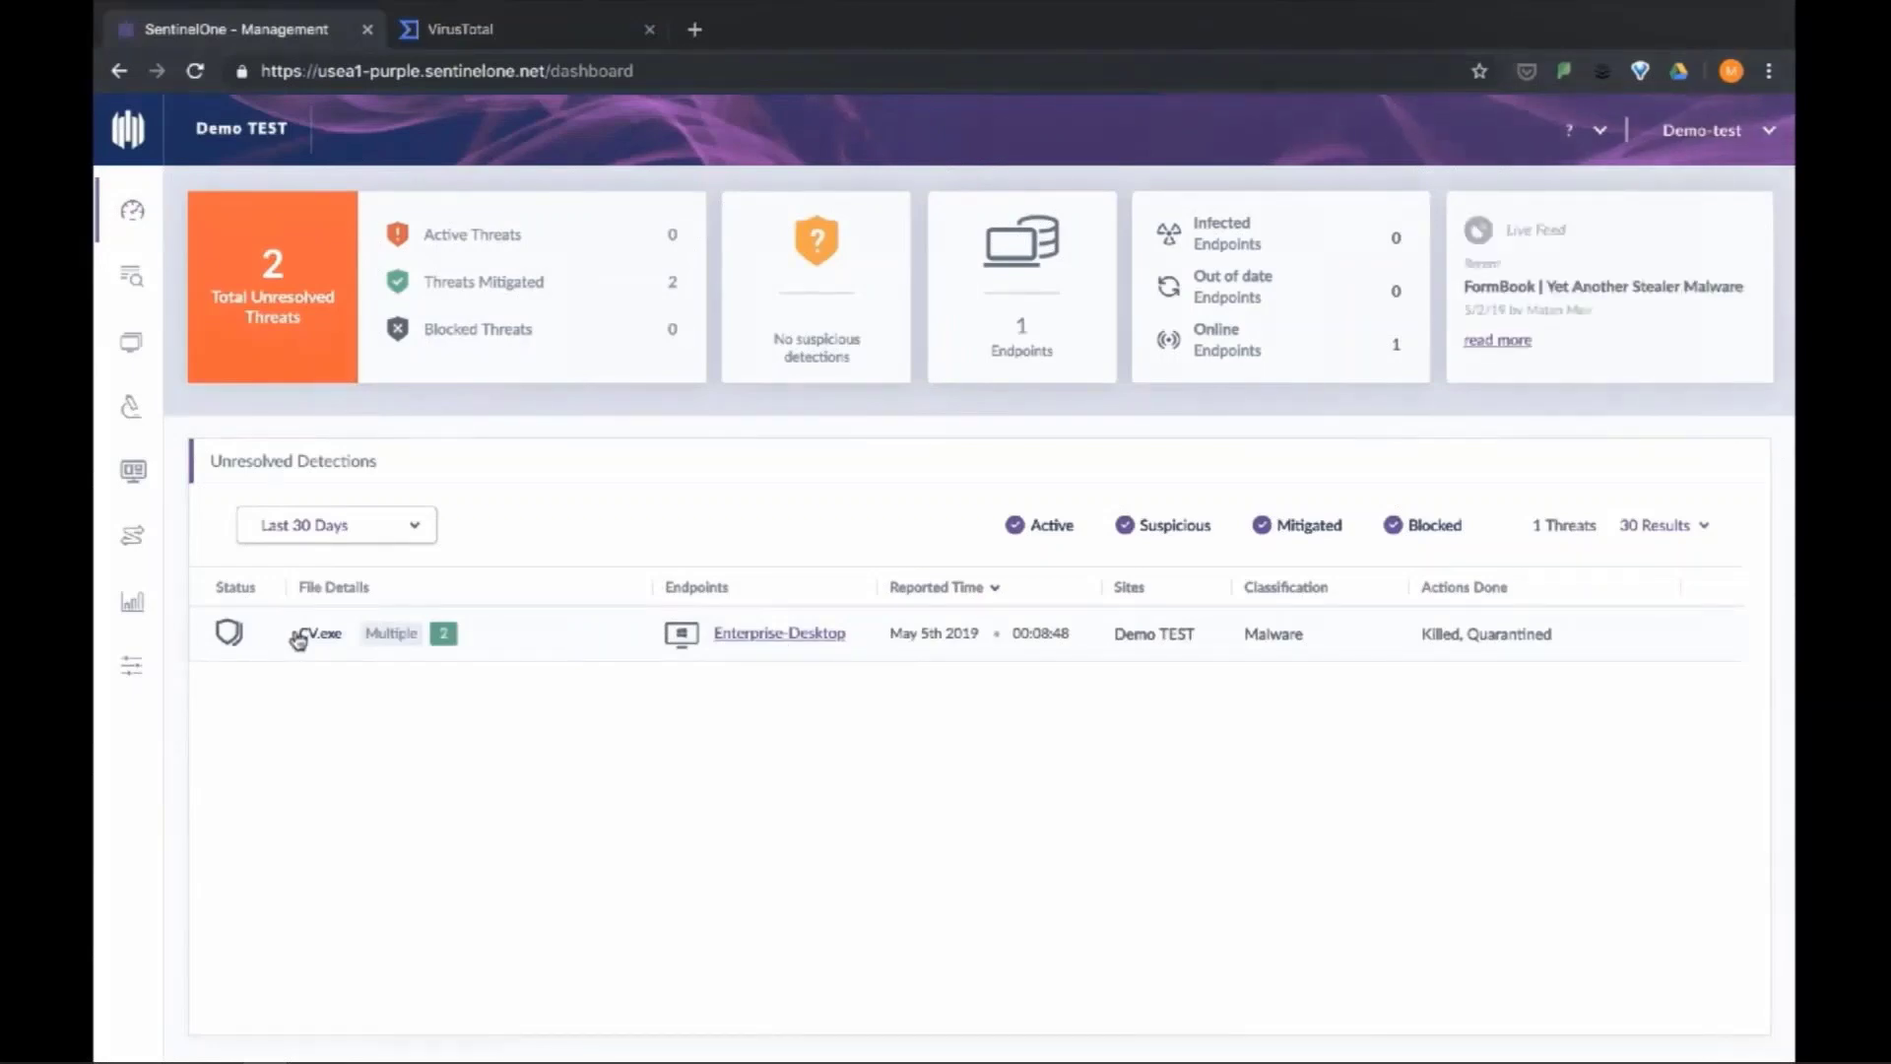
# - Open the CV.exe detection and view one CV.exe threat's full details
pyautogui.click(327, 637)
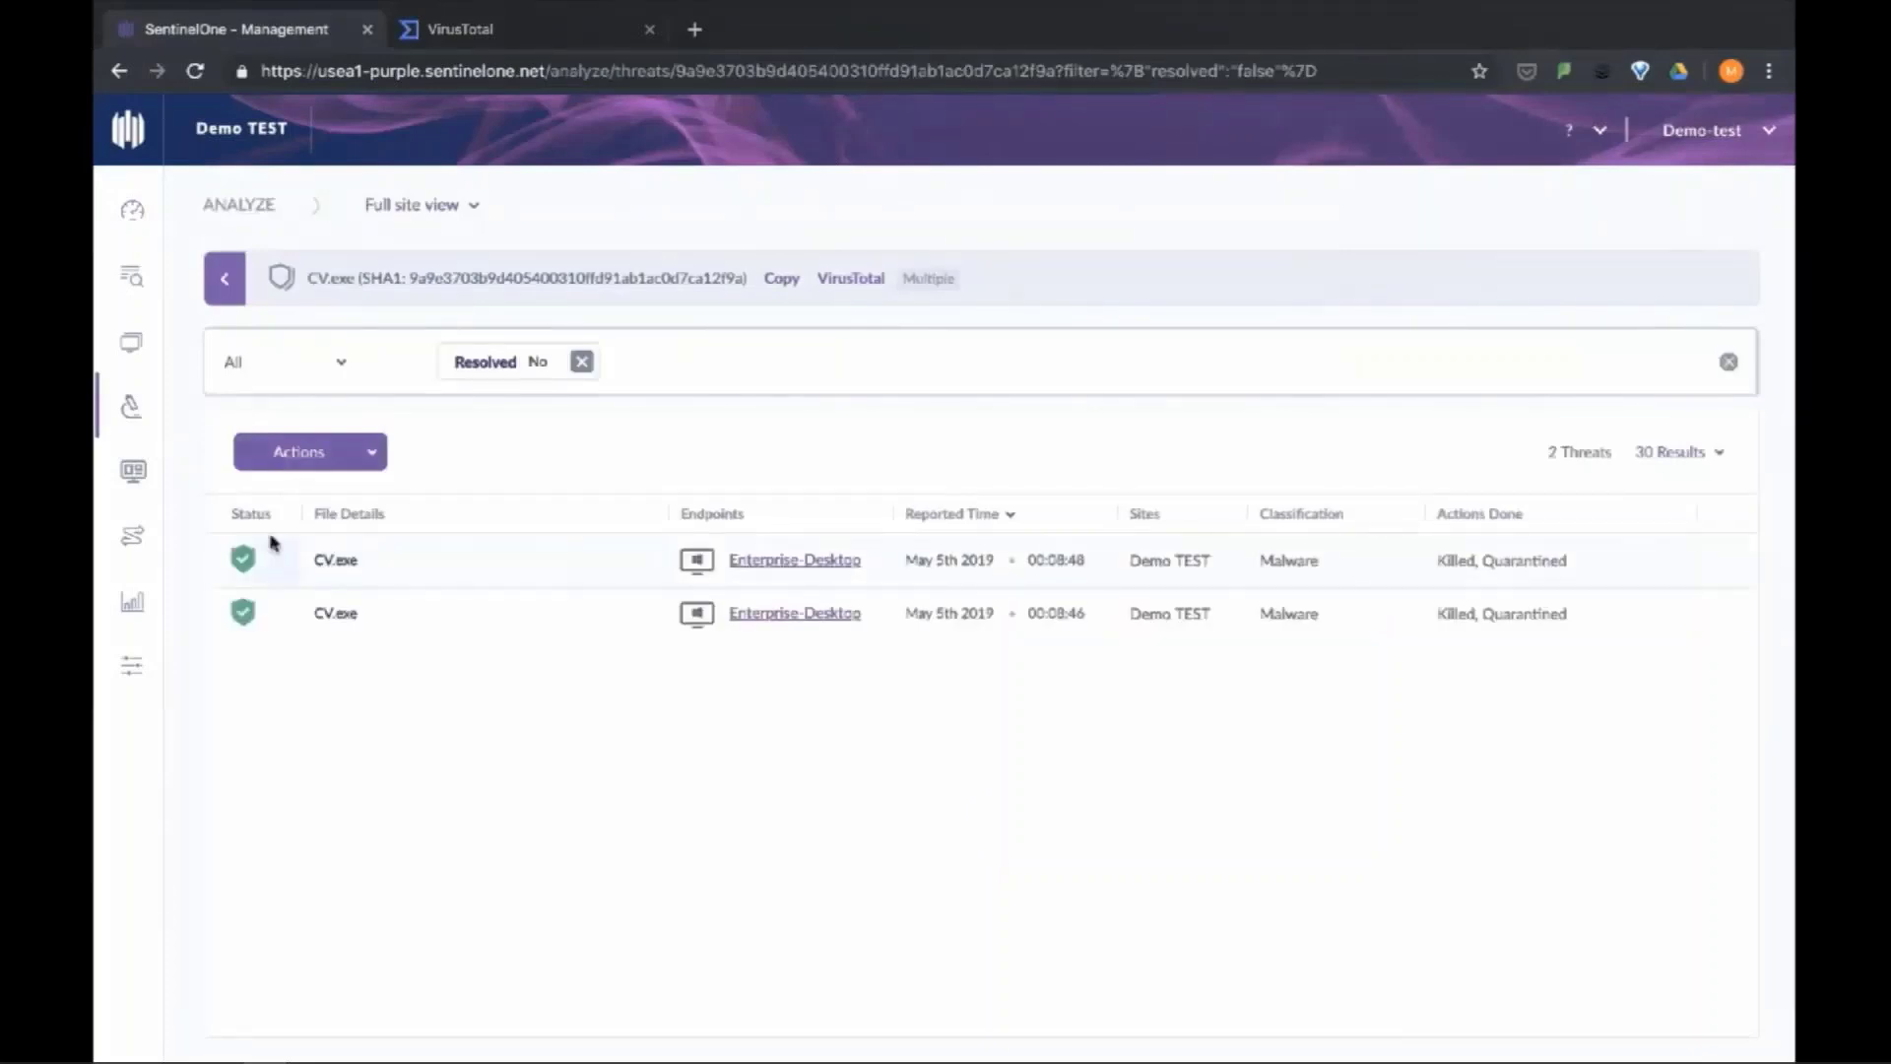
pyautogui.click(270, 546)
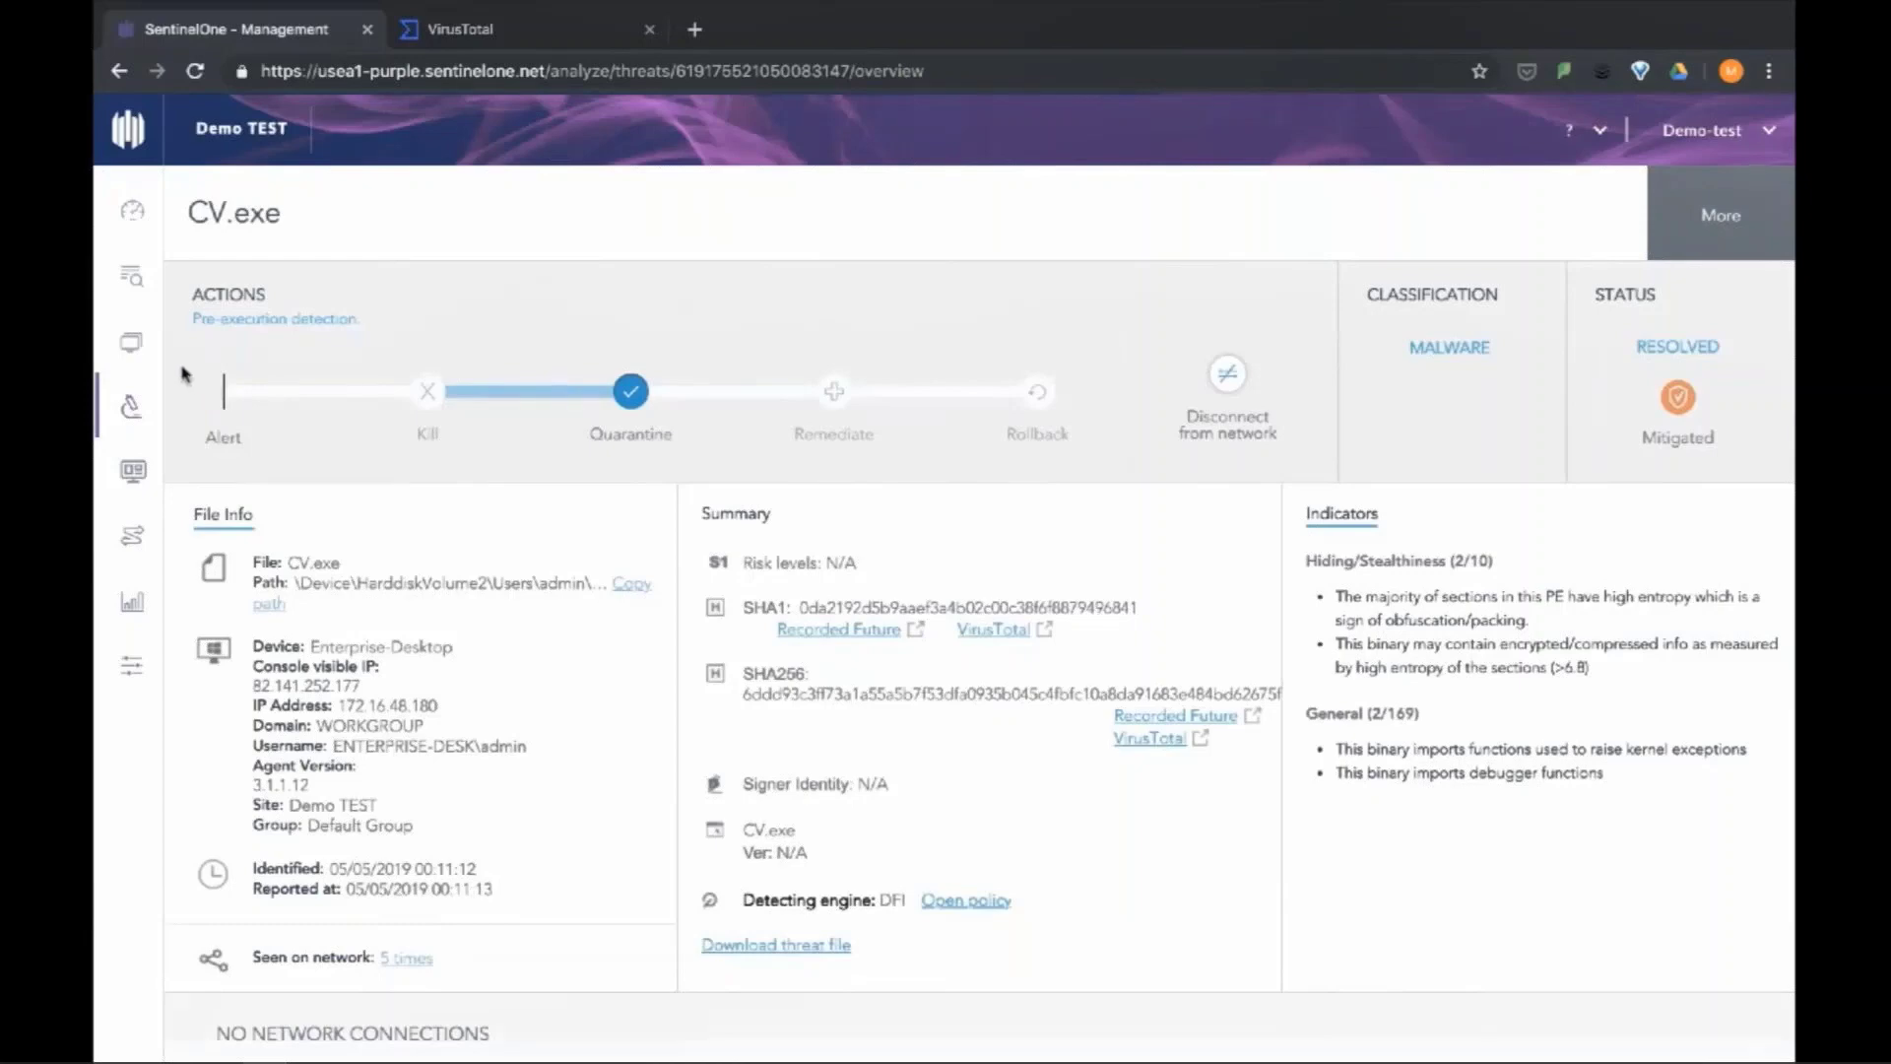
# - Switch the site policy's threat handling from Protect to Detect (Alert Only) and return to the dashboard
pyautogui.click(193, 410)
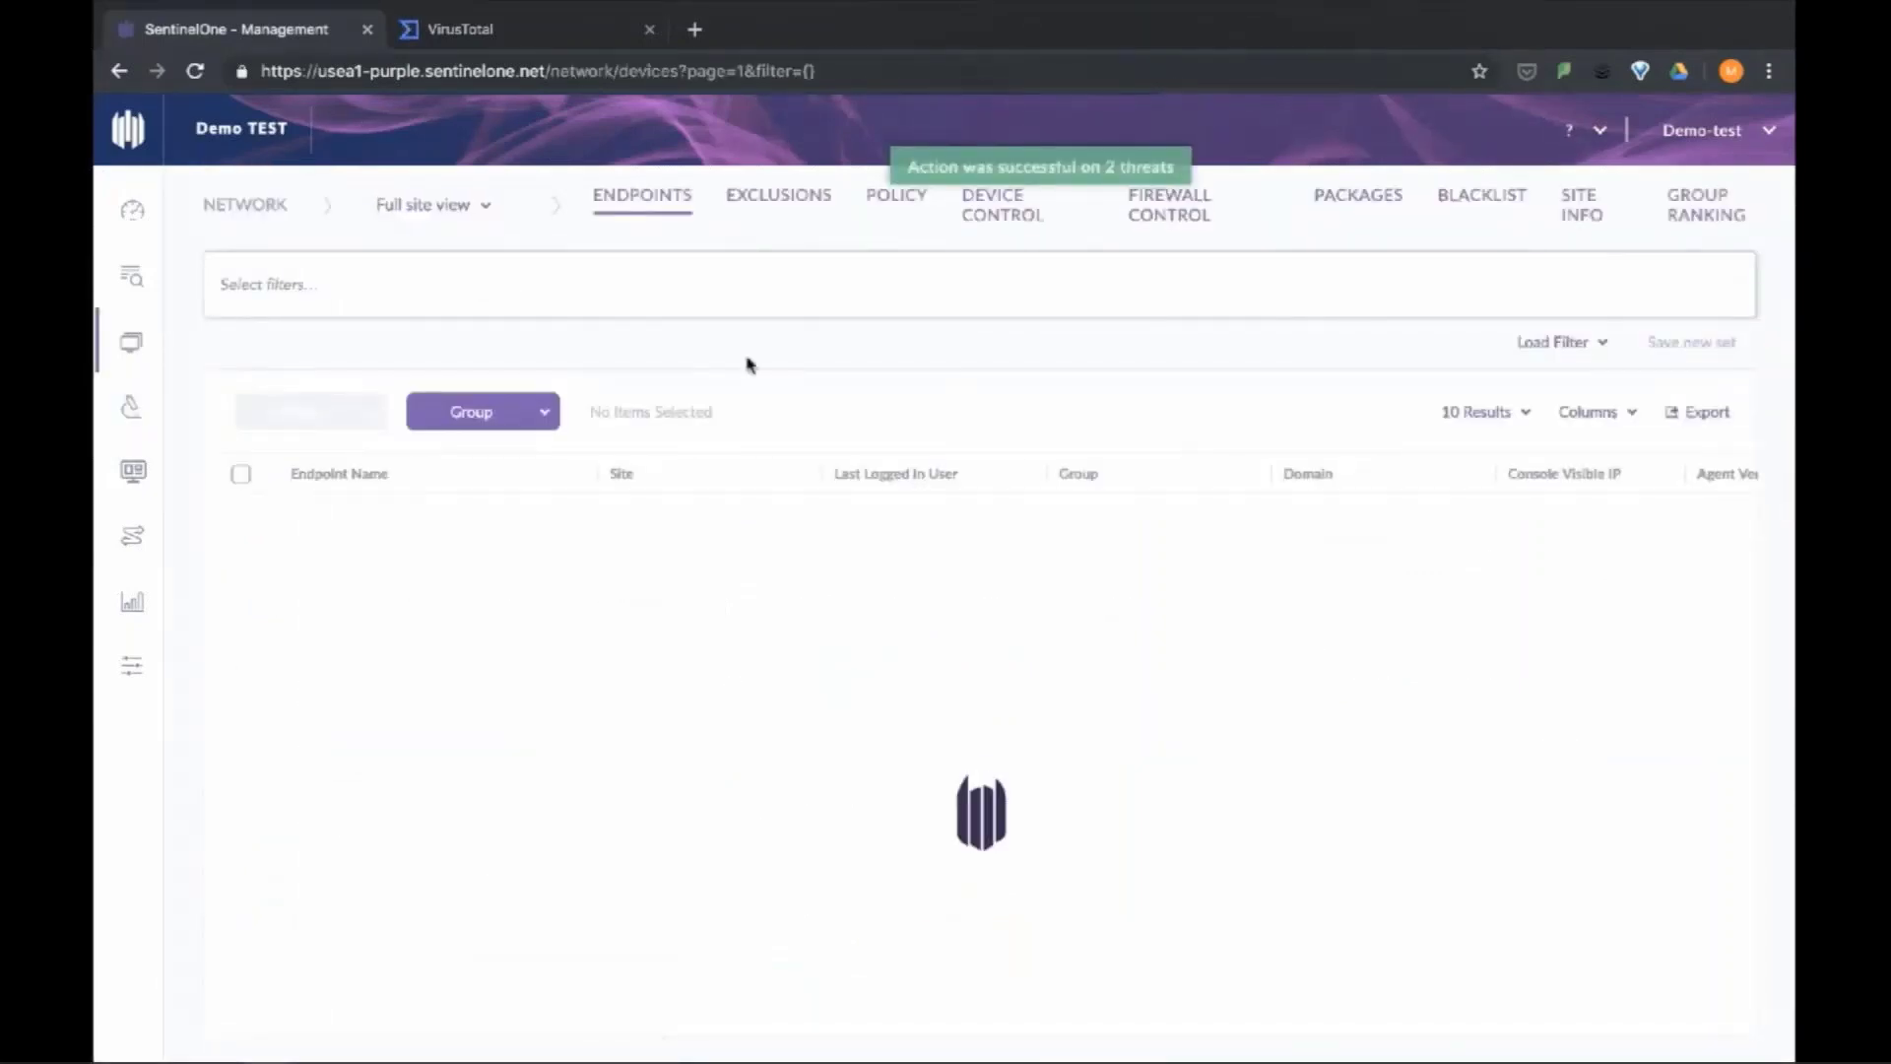
pyautogui.click(895, 209)
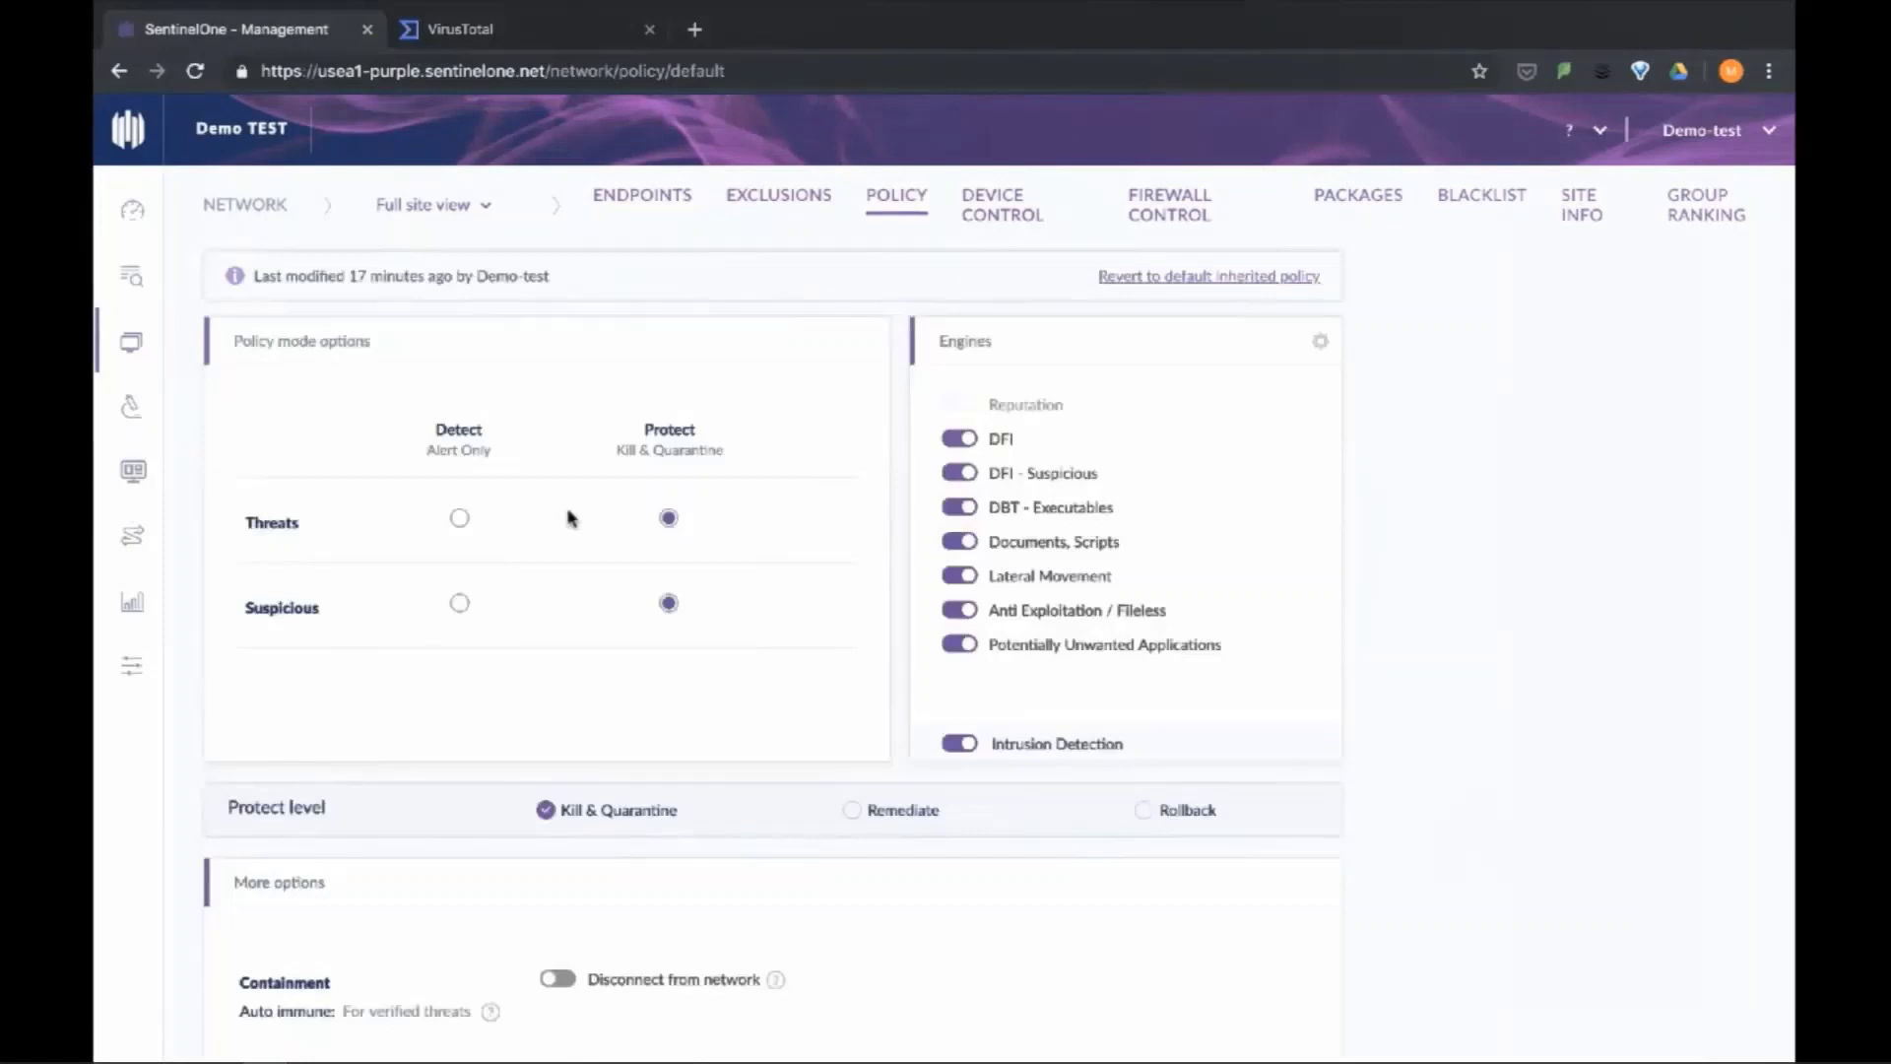
pyautogui.click(460, 518)
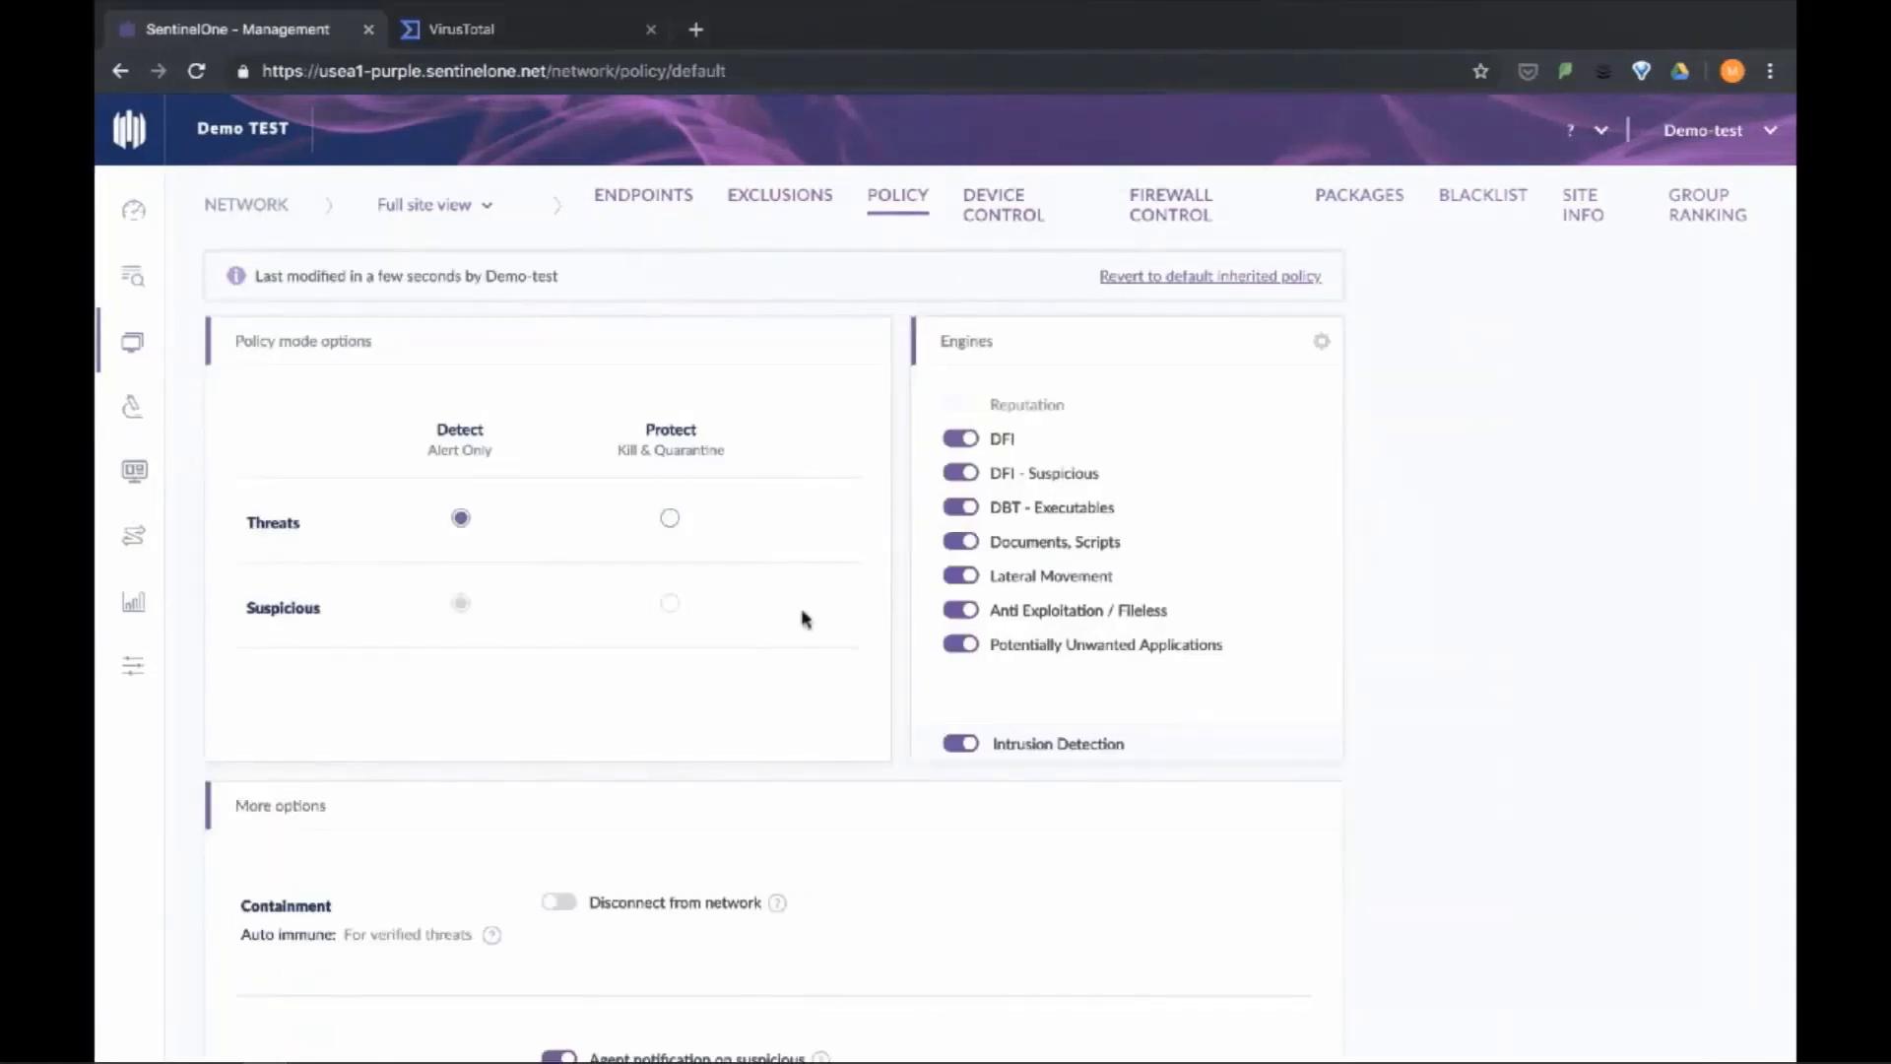
pyautogui.moveTo(131, 444)
pyautogui.click(207, 208)
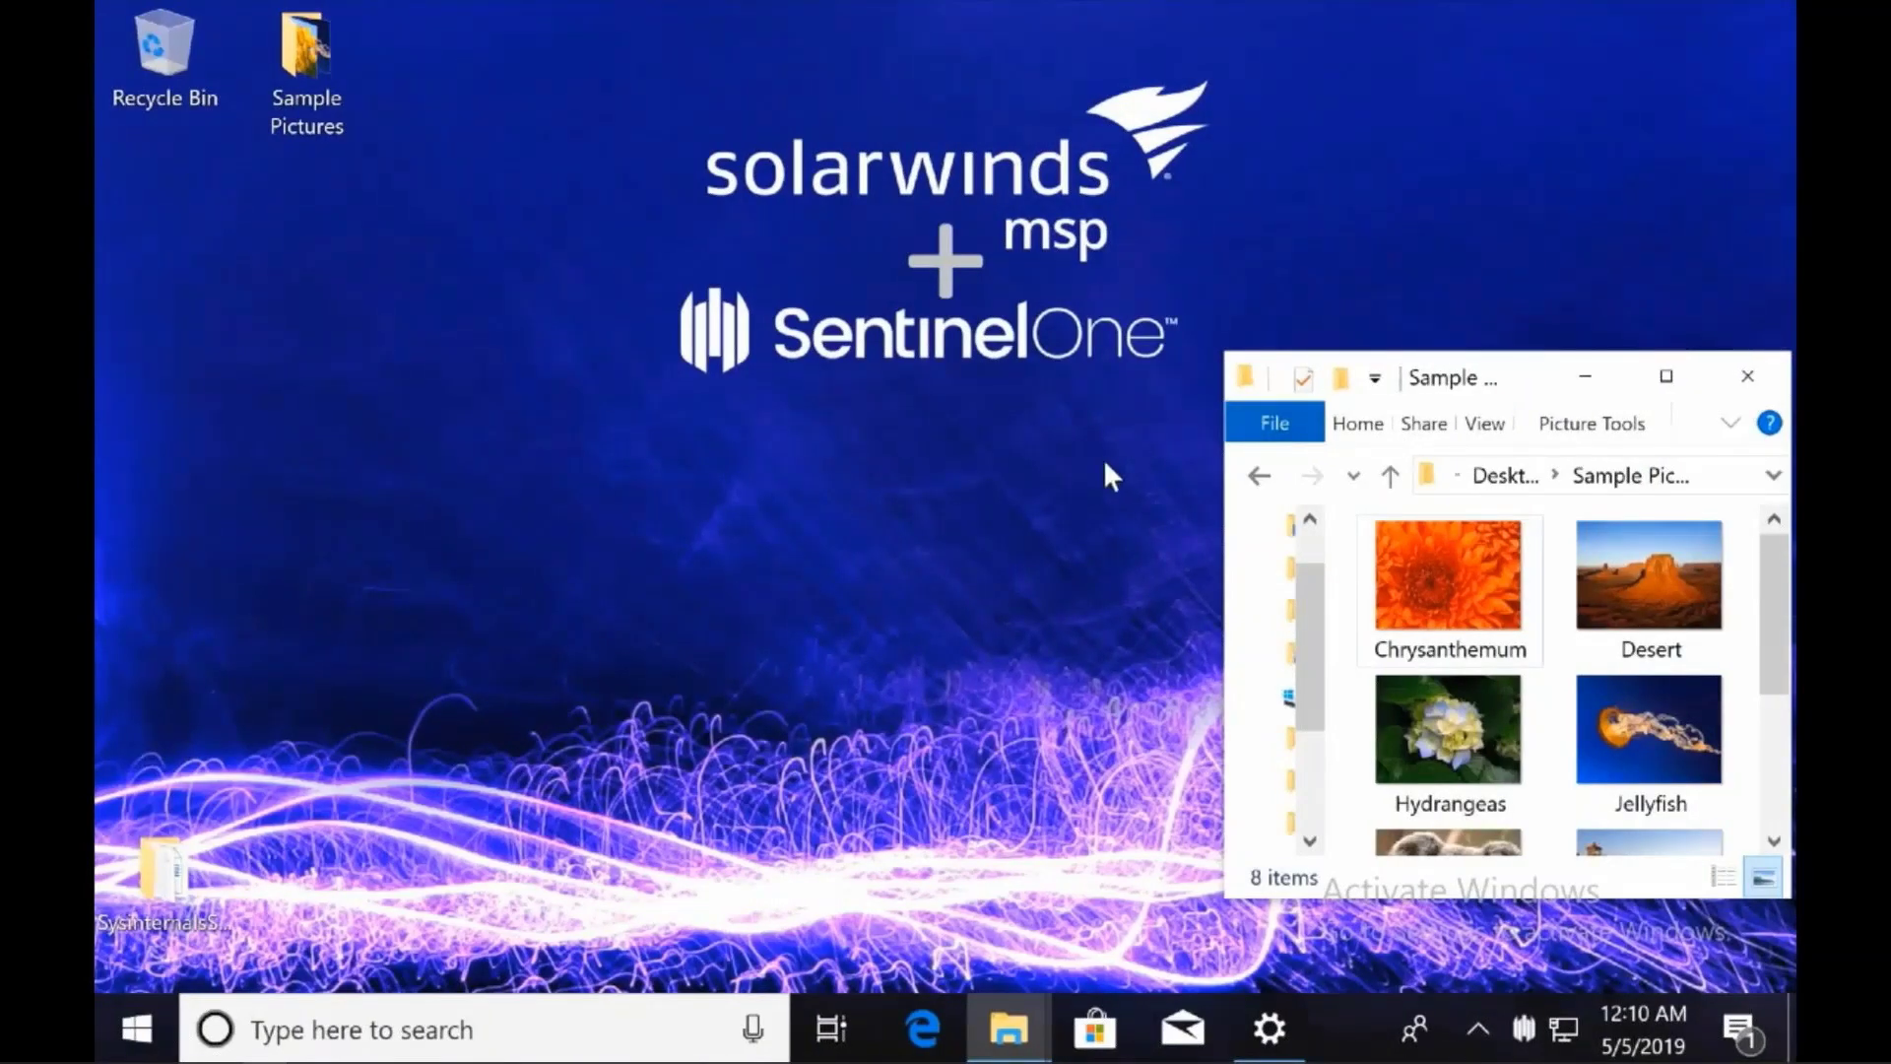
# - Paste the copied files onto the desktop from its context menu
pyautogui.click(425, 524)
pyautogui.rightClick(428, 459)
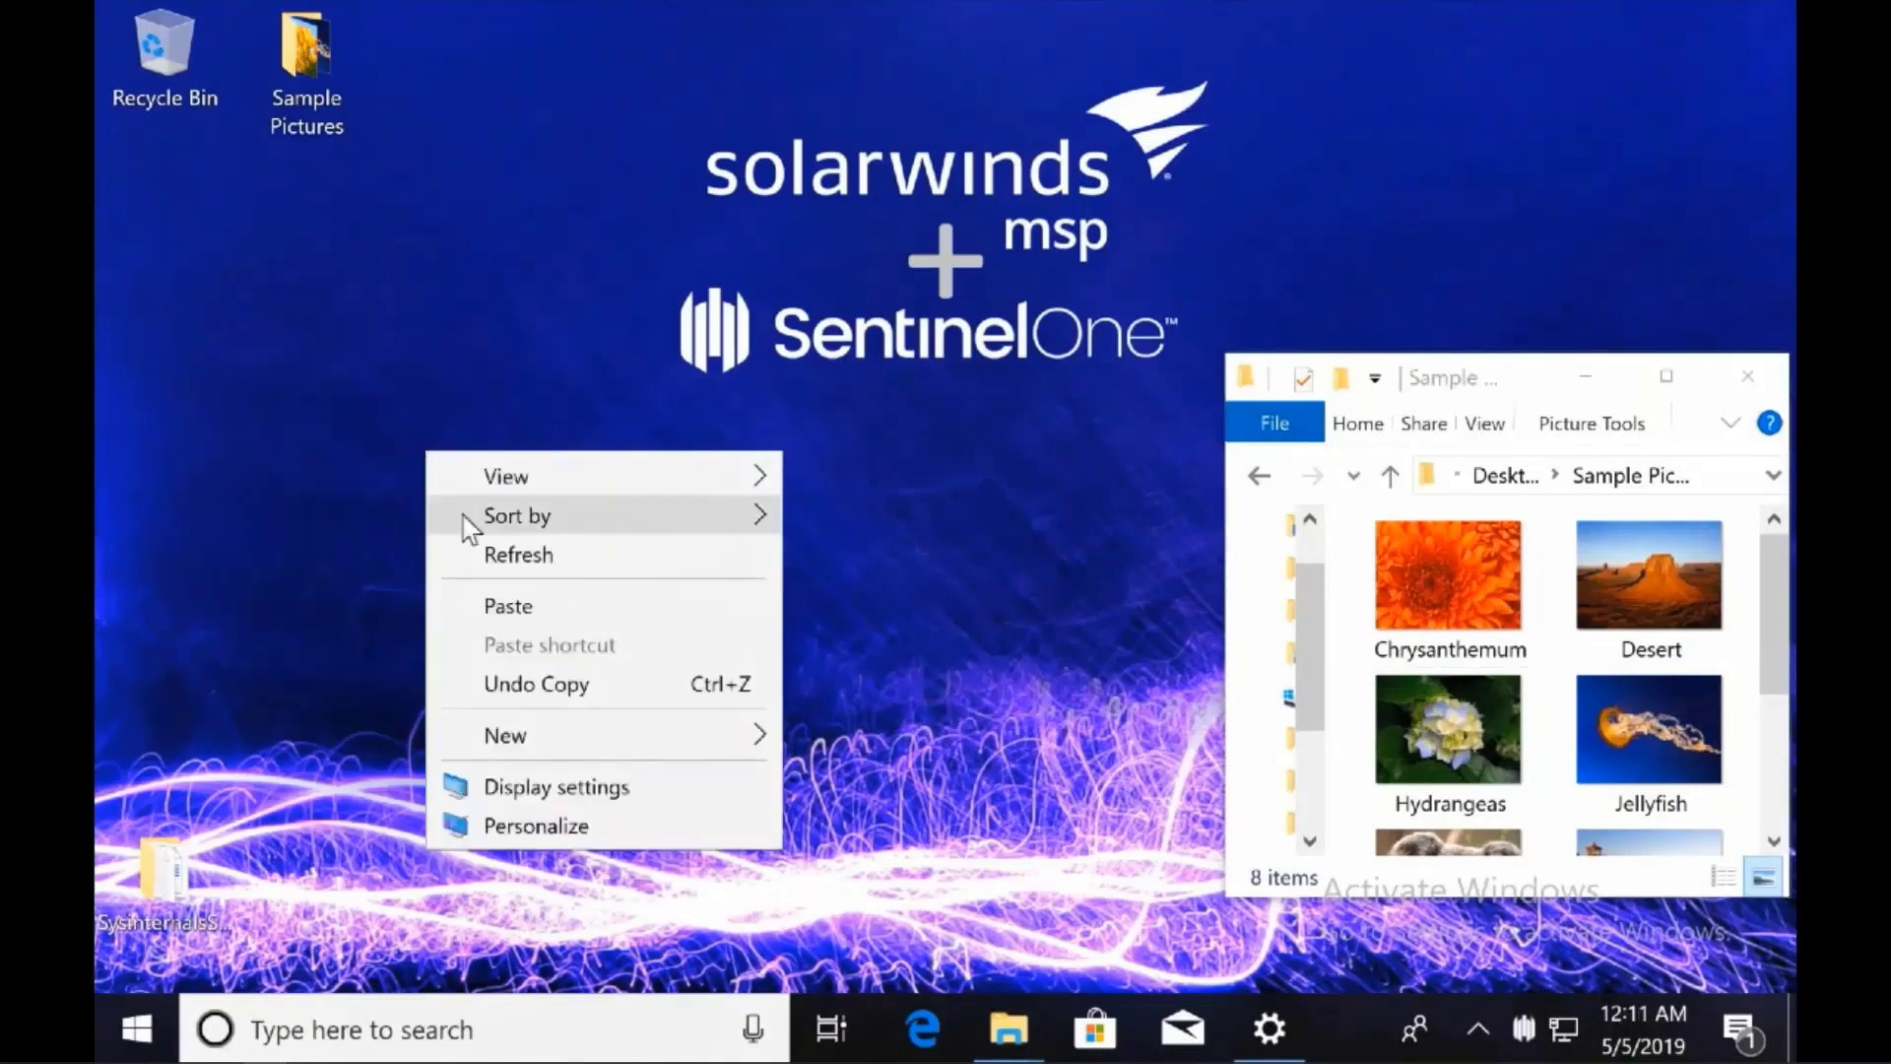
pyautogui.click(505, 609)
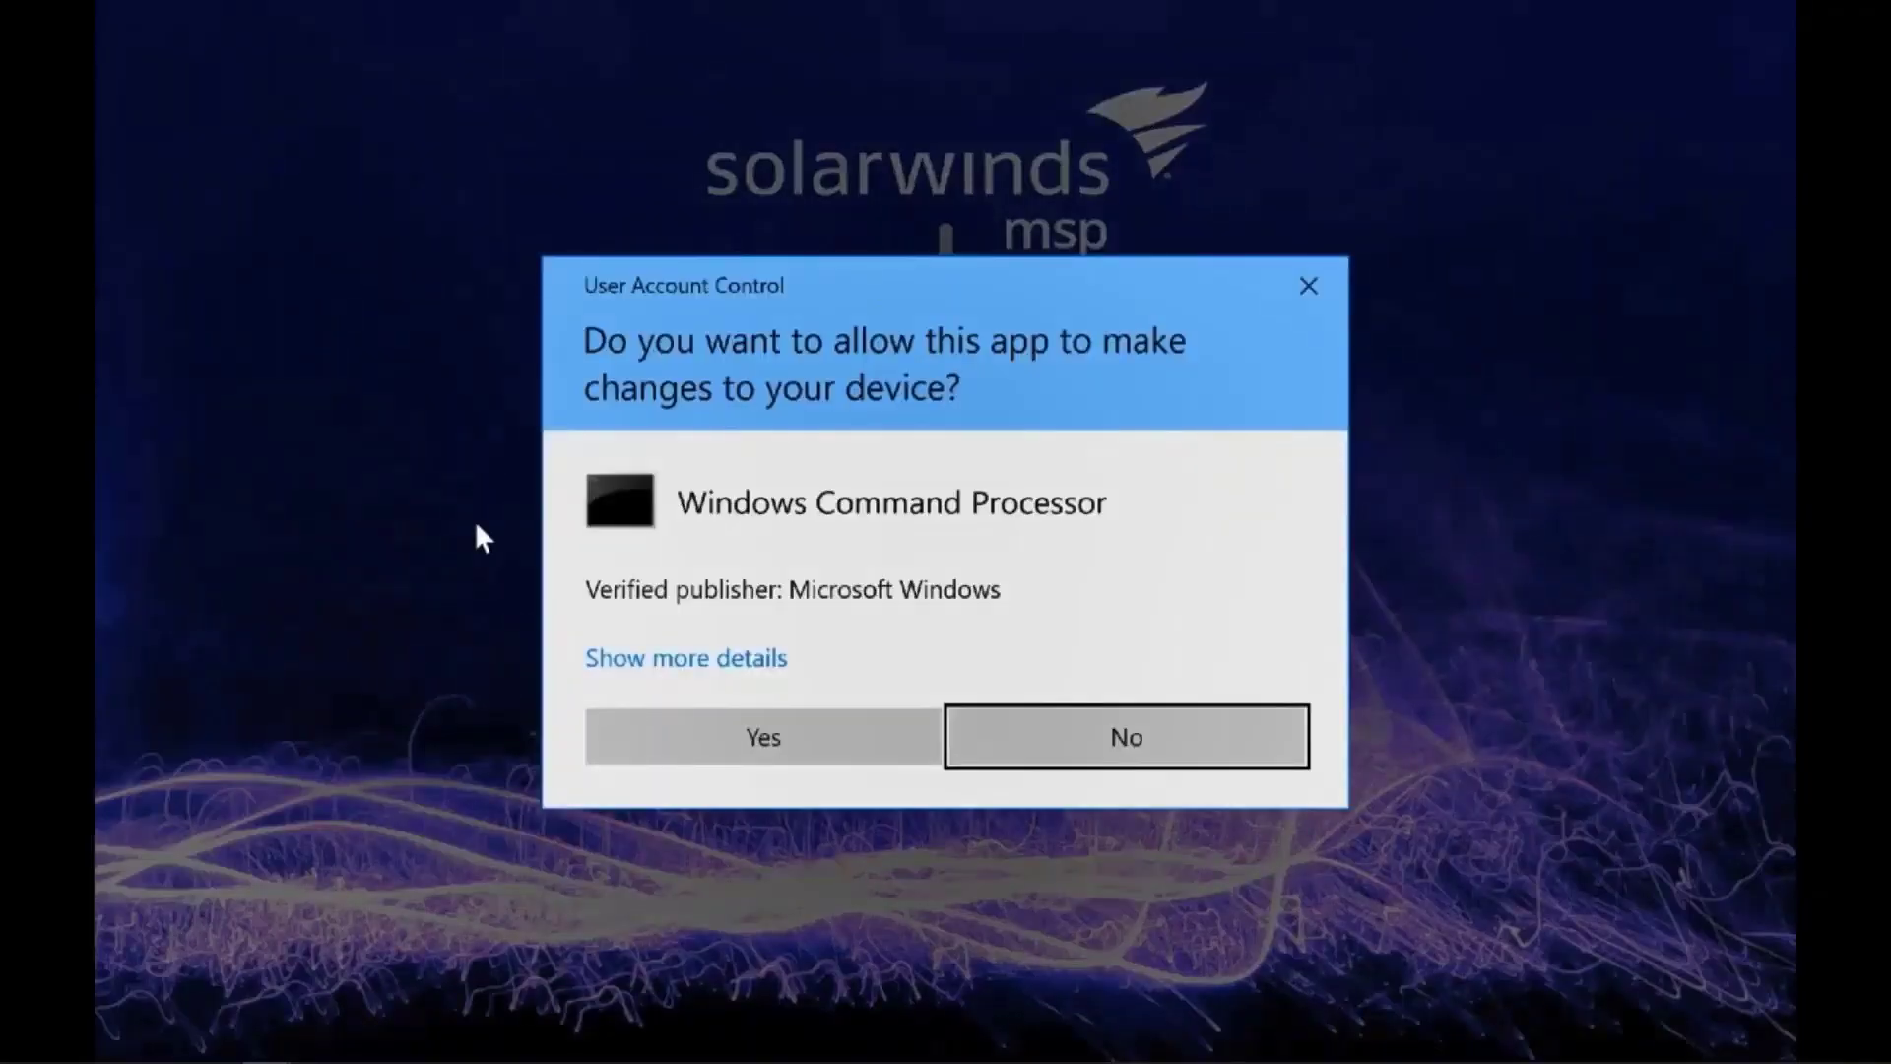
# - Allow Windows Command Processor through the UAC prompt so the ransomware runs
pyautogui.click(729, 735)
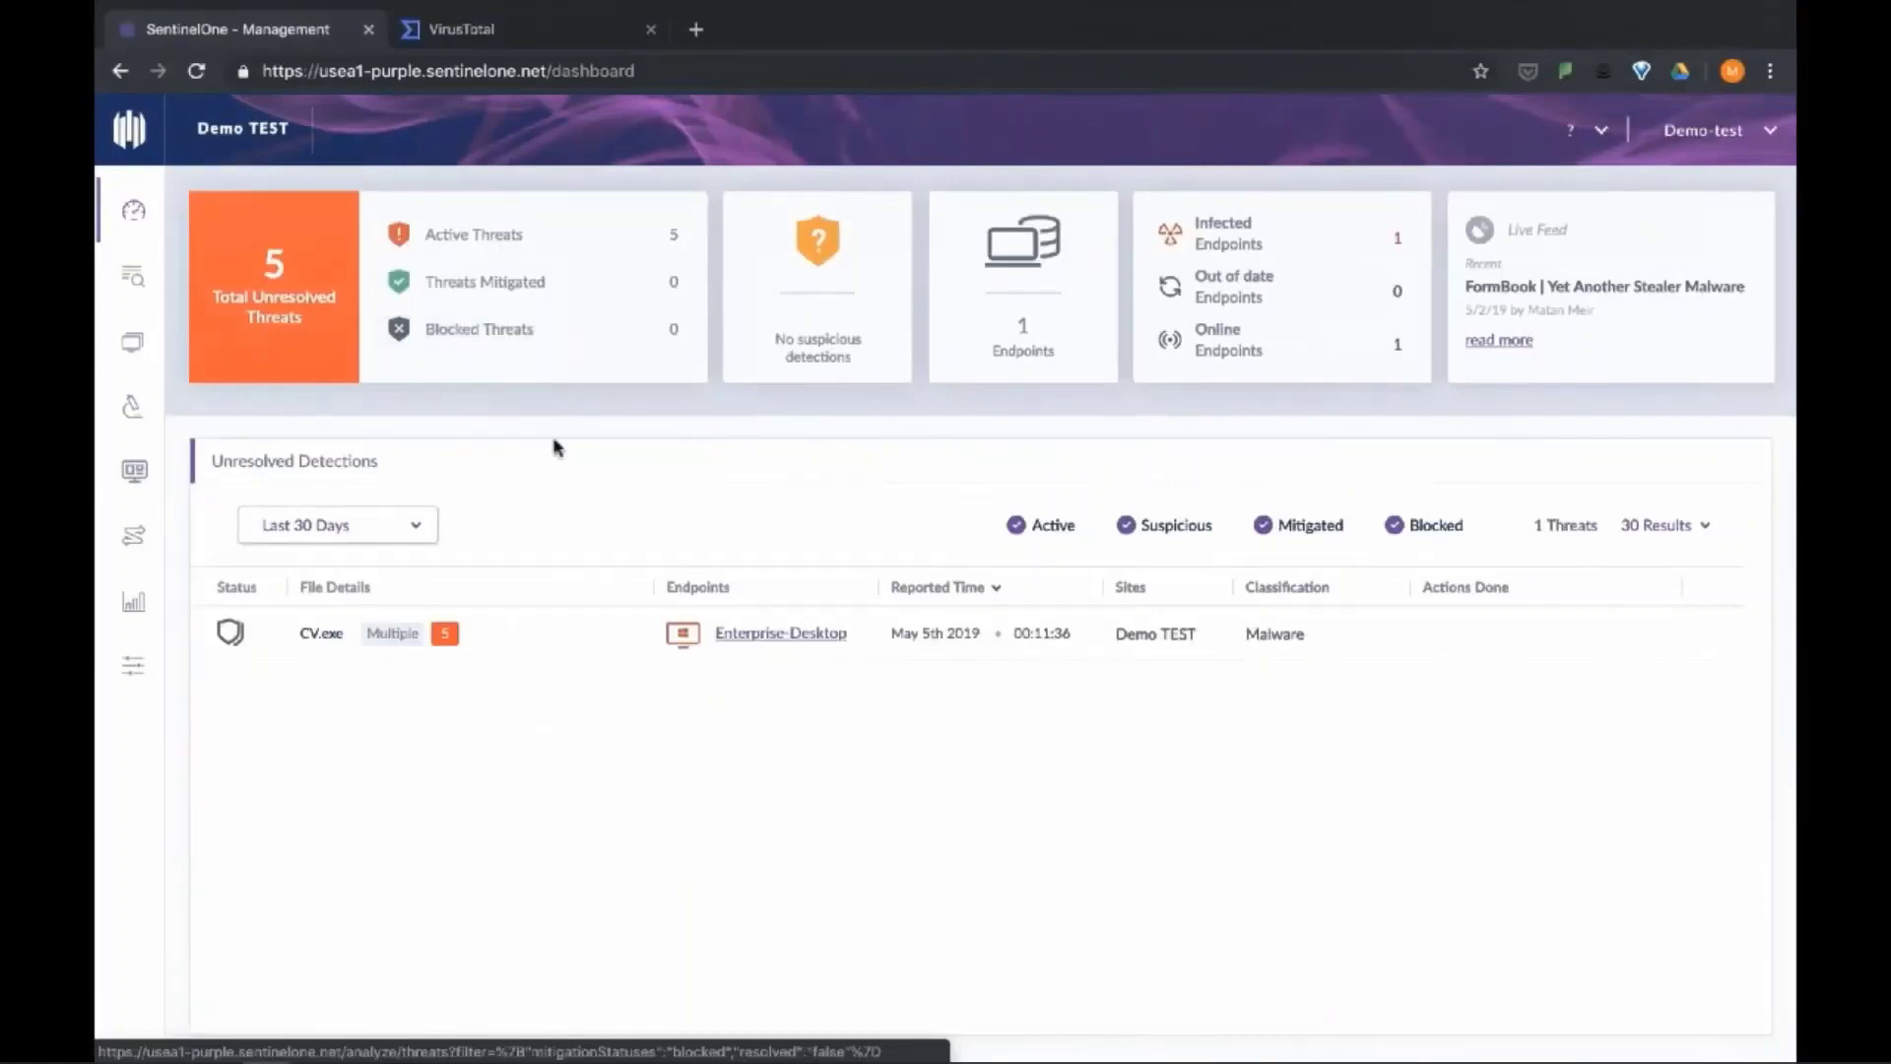
# - Roll back the five unresolved CV.exe threats via the bulk Actions menu and confirm
pyautogui.click(377, 597)
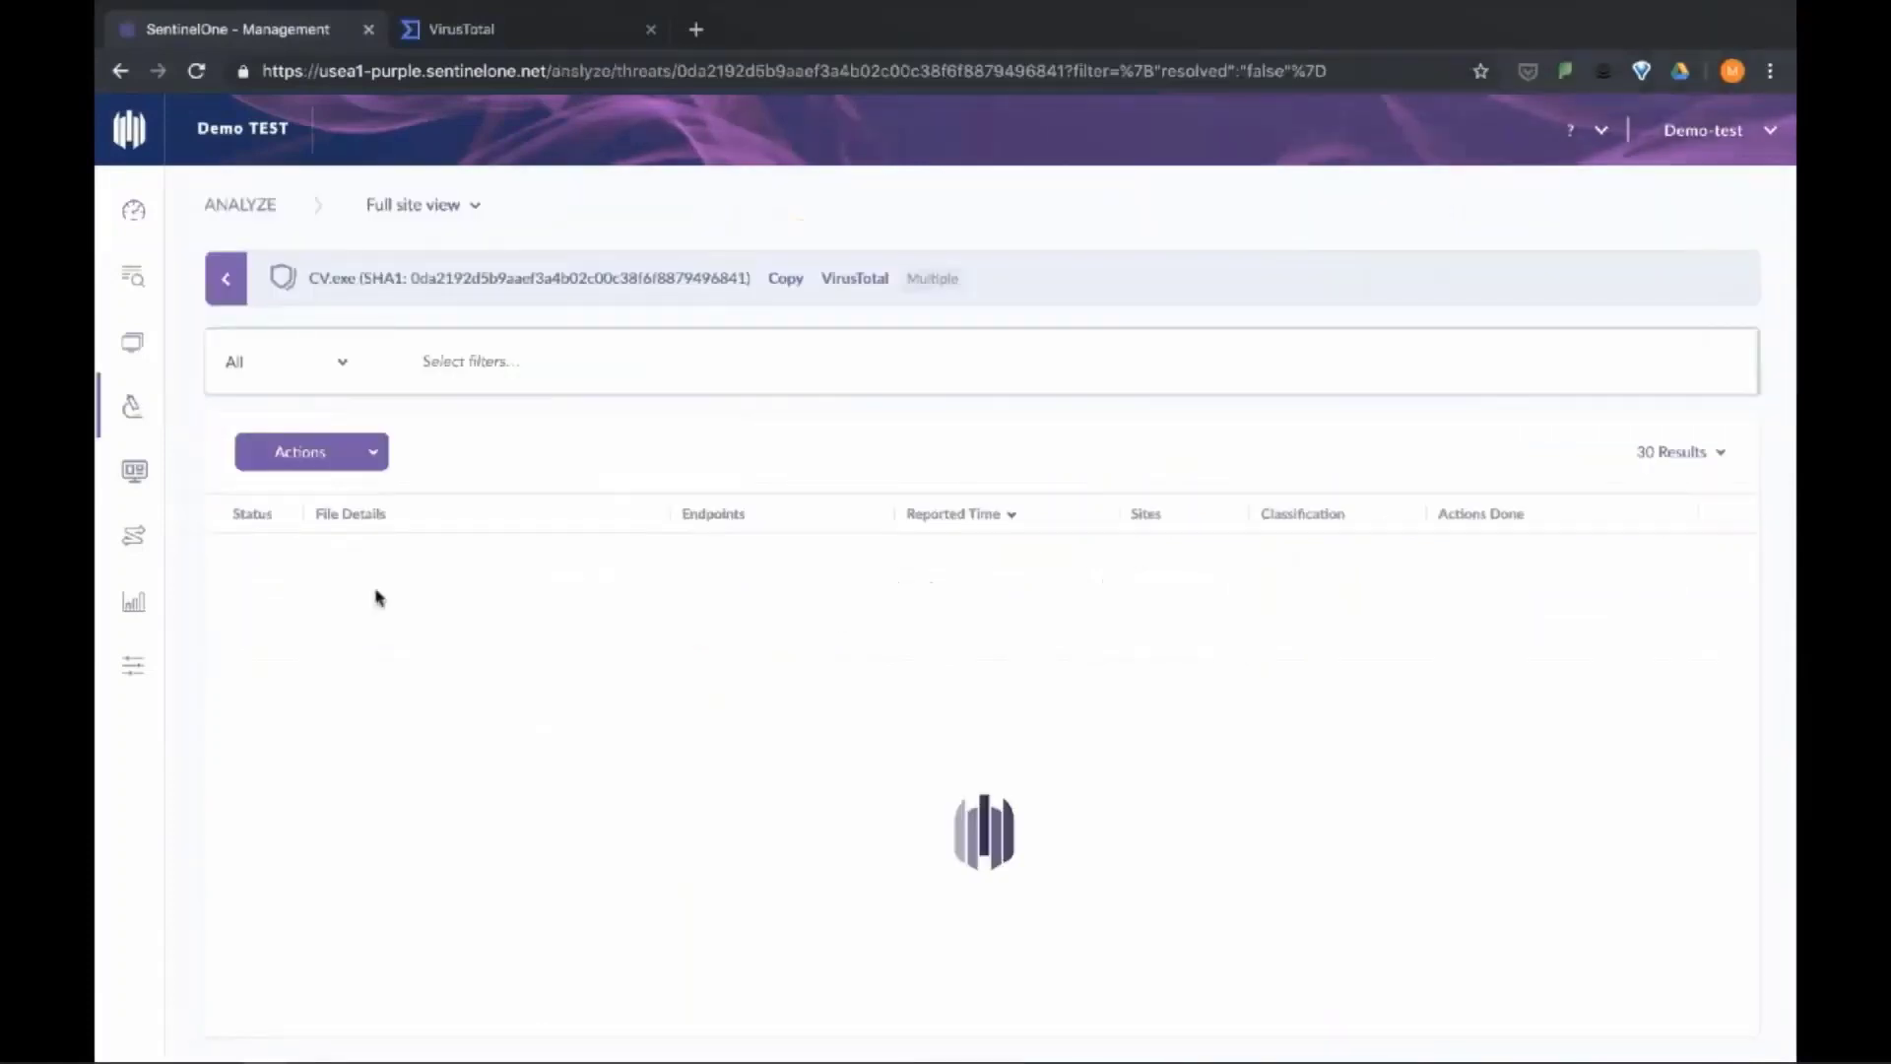
pyautogui.click(373, 459)
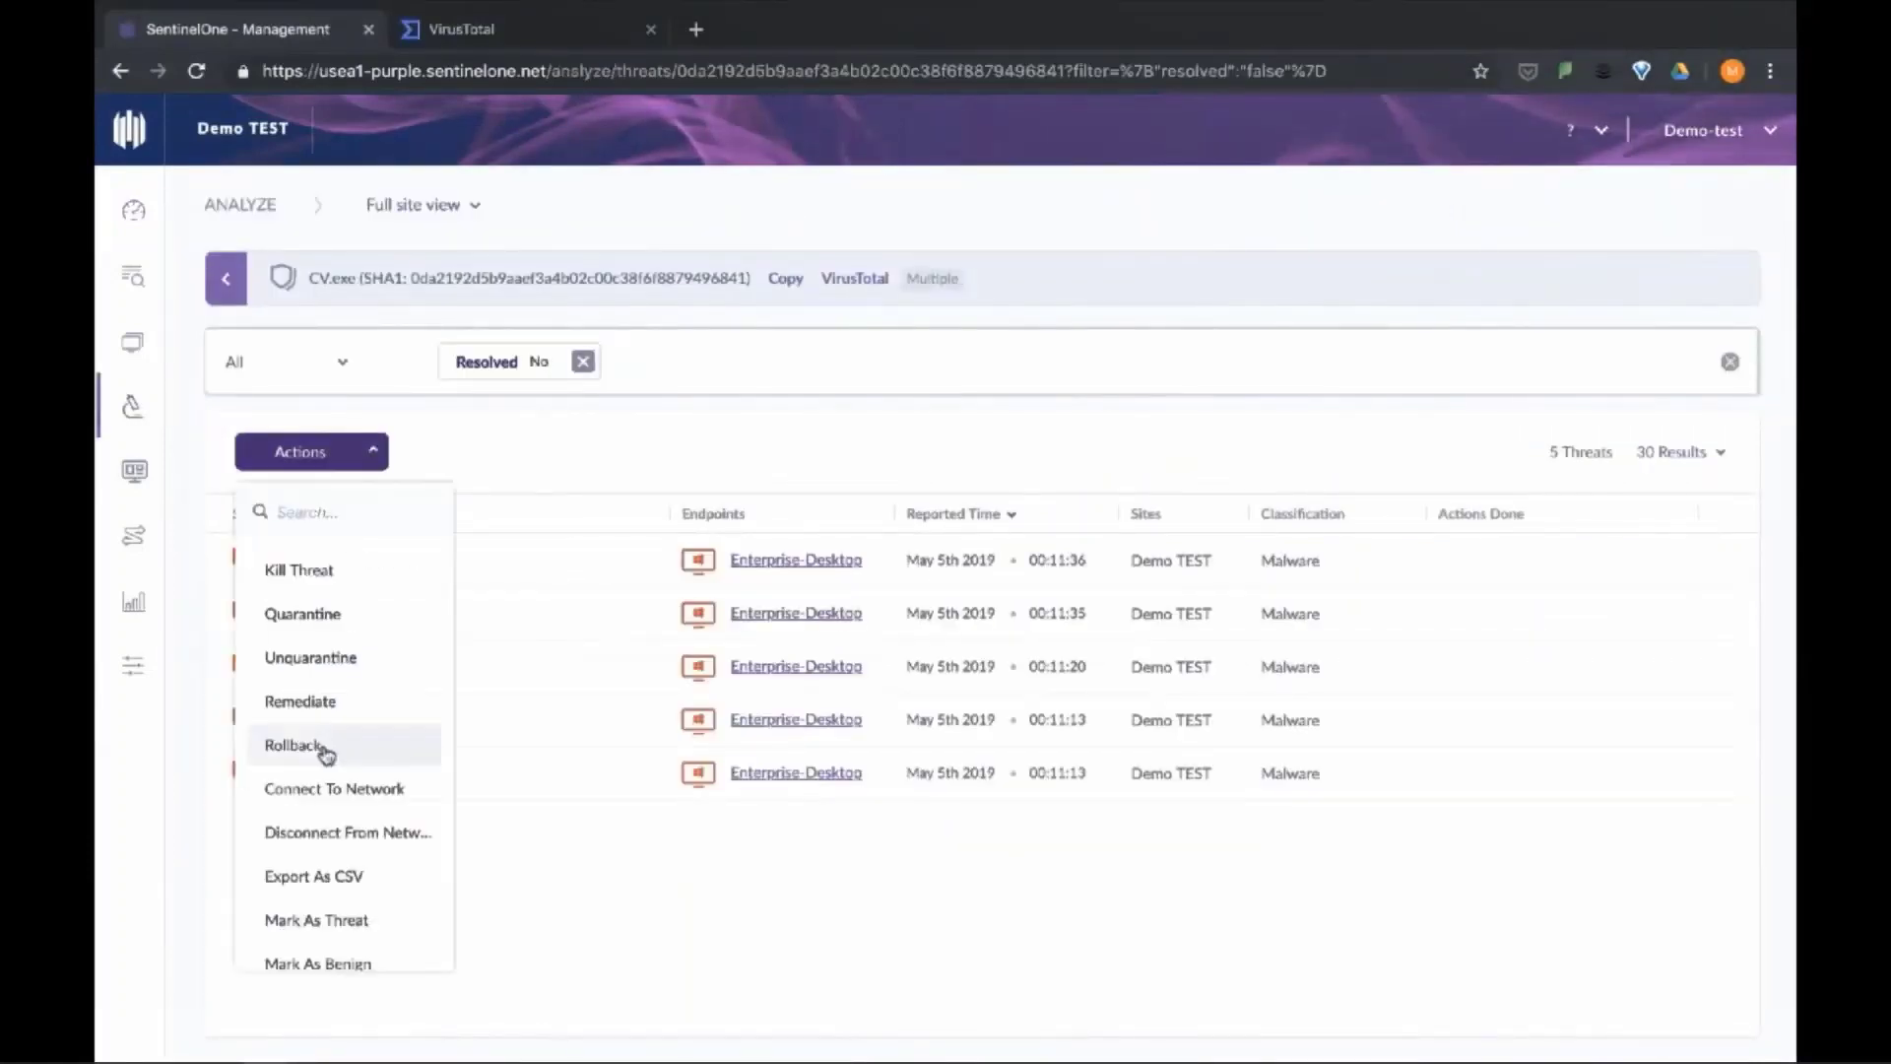
pyautogui.click(296, 746)
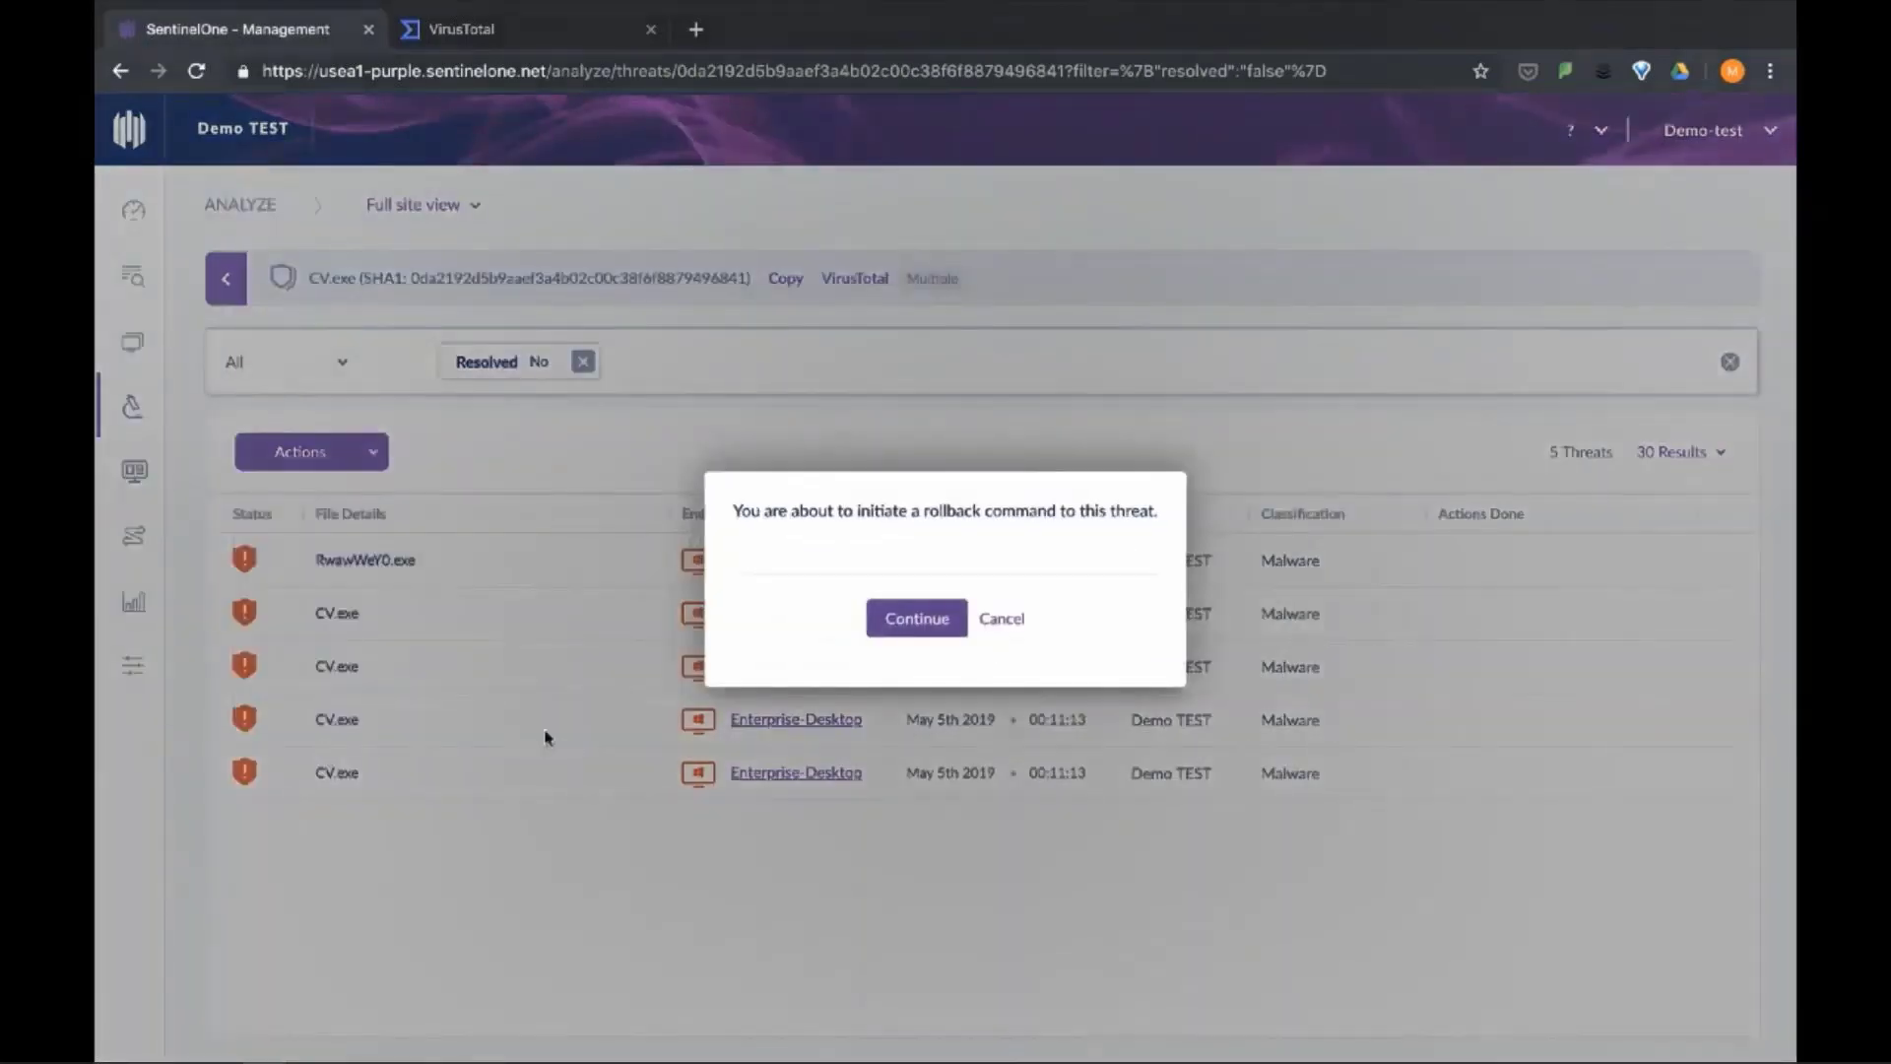
pyautogui.click(886, 622)
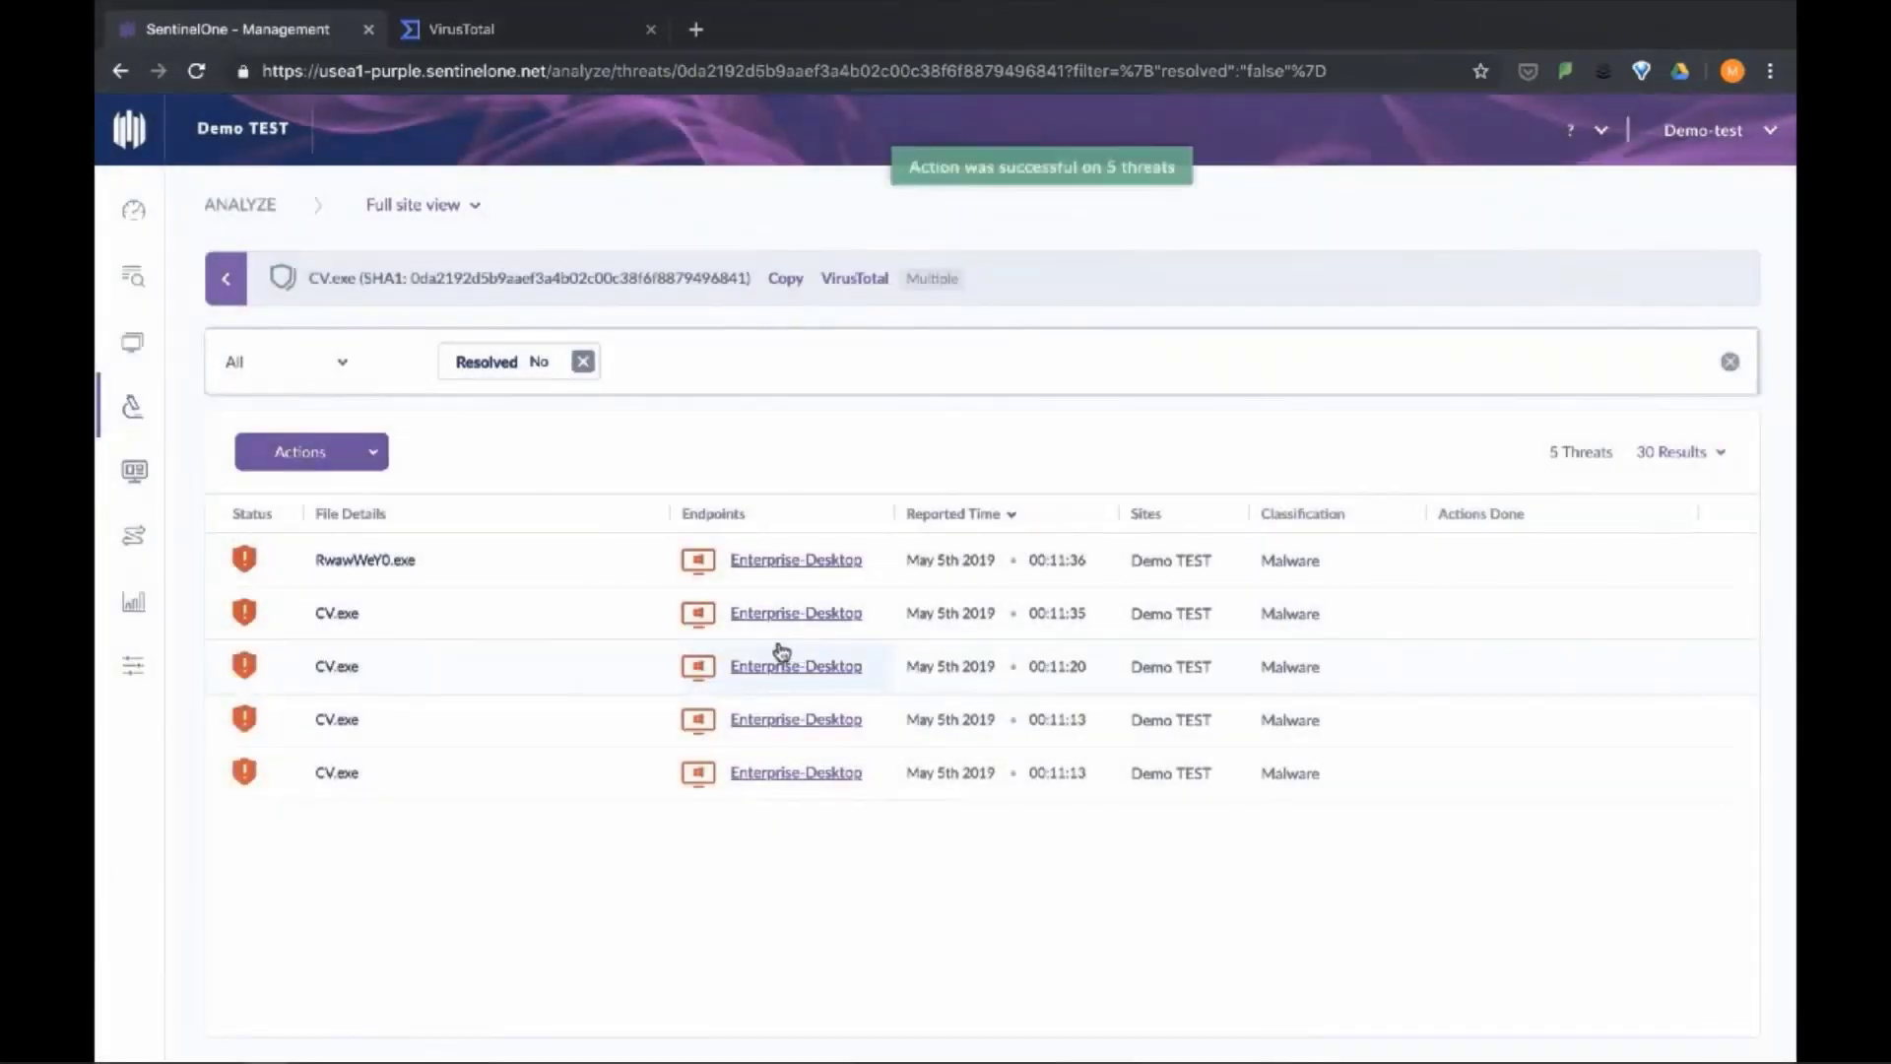